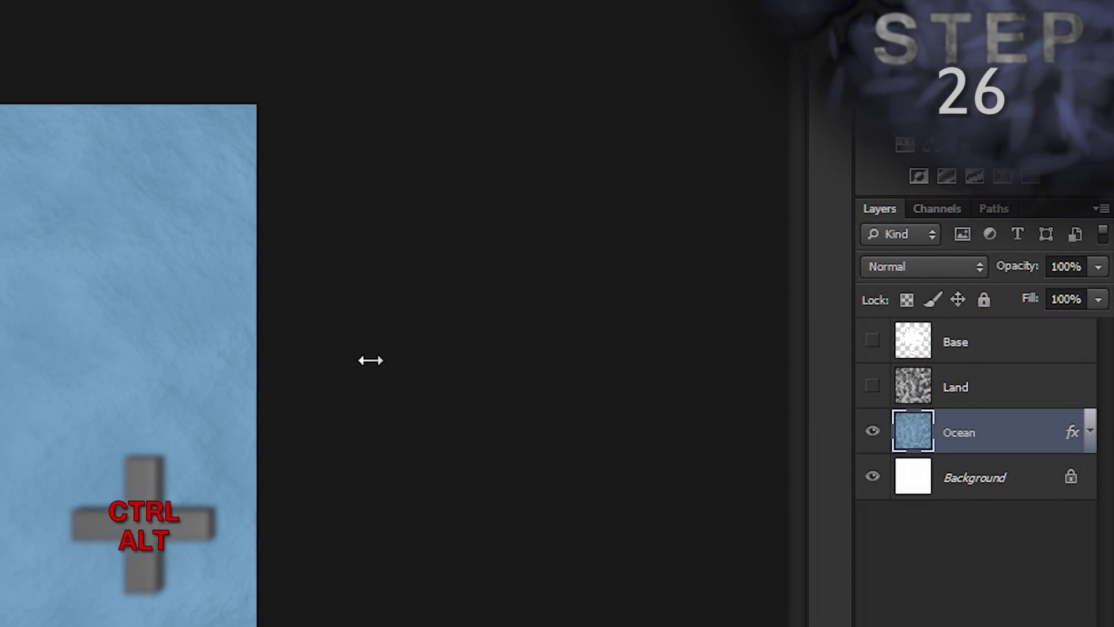
# - Copy the Ocean layer to a new layer named 'Ocean Adjust' with Ctrl+Alt+J
pyautogui.hotkey('ctrl', 'alt', 'j')
pyautogui.write('O')
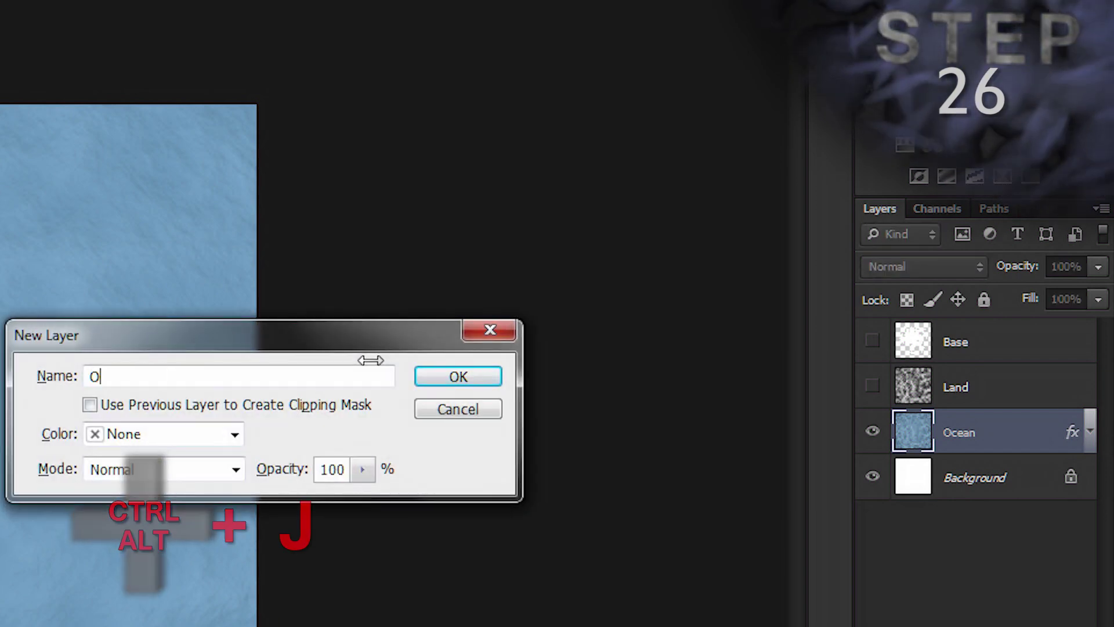
pyautogui.write('cean Adjust')
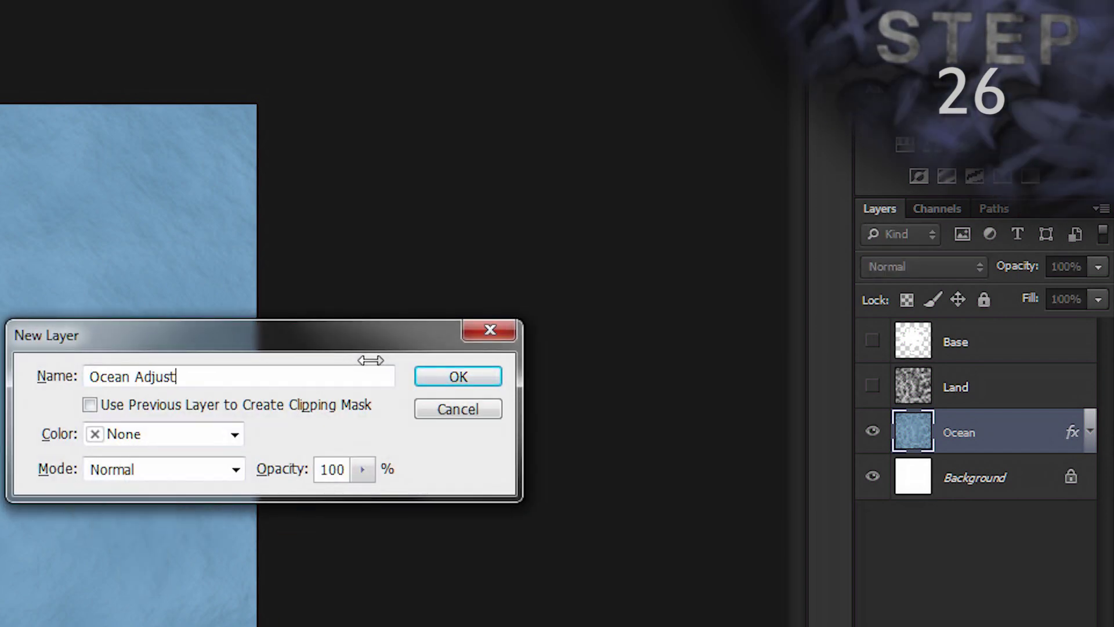
pyautogui.press('Return')
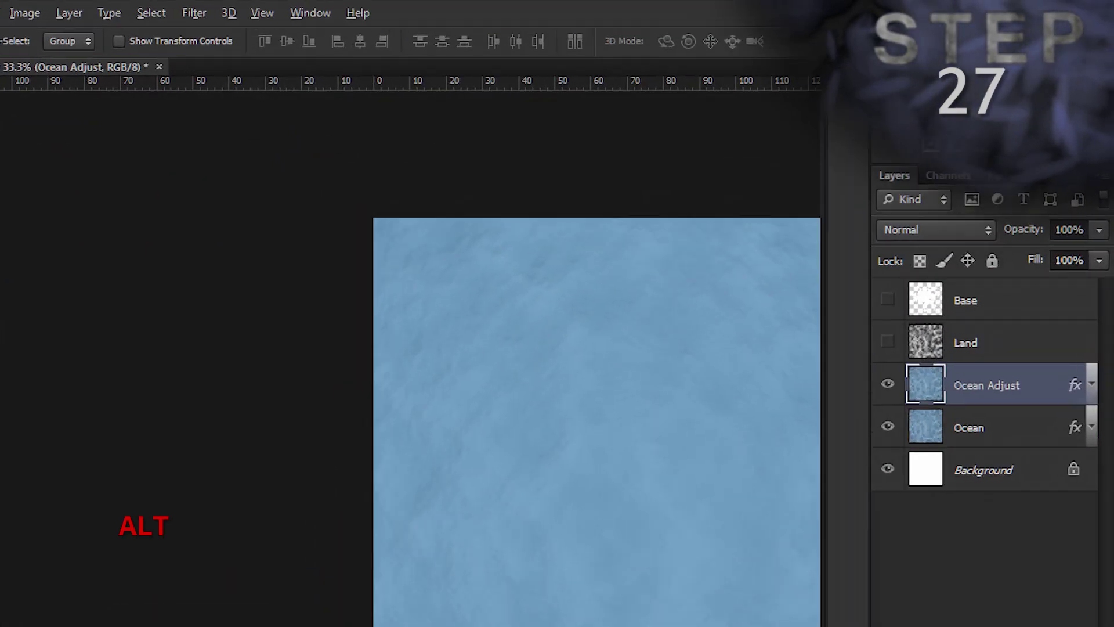
# - Clear the layer style from the Ocean Adjust layer
pyautogui.hotkey('alt', 'l')
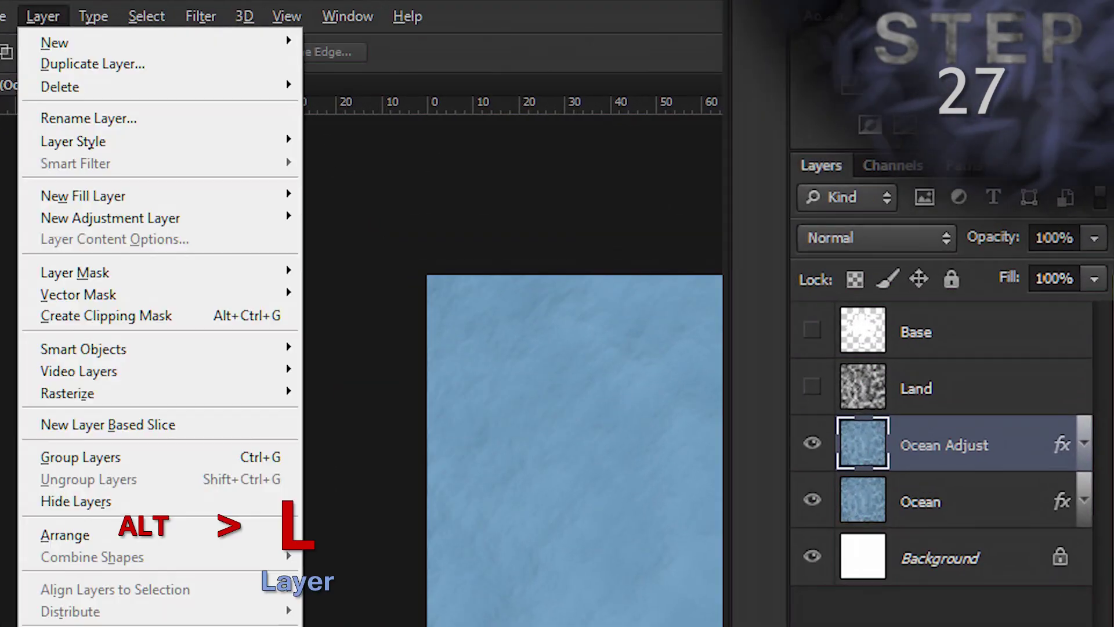
pyautogui.press('y')
pyautogui.press('a')
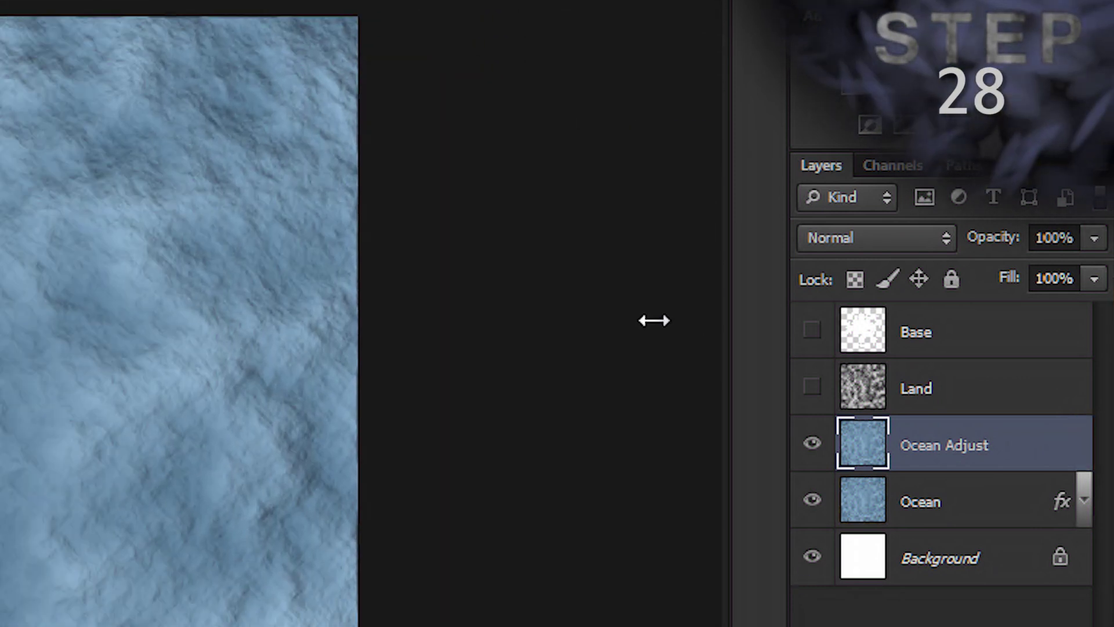
# - Set Ocean Adjust to Overlay blend mode at 25% opacity
pyautogui.click(852, 238)
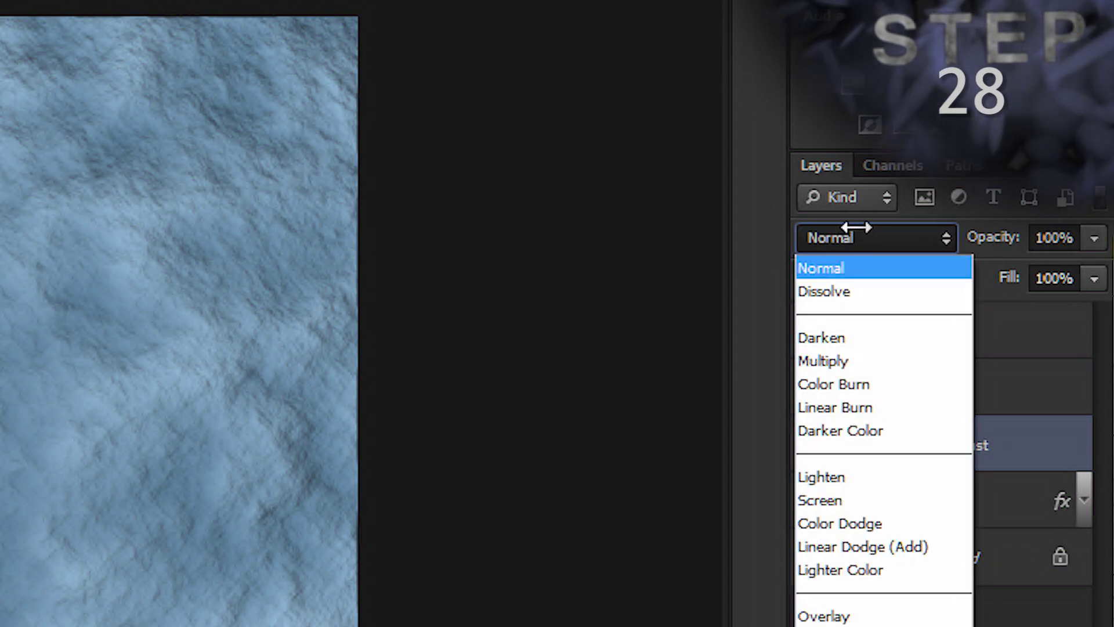
pyautogui.click(849, 617)
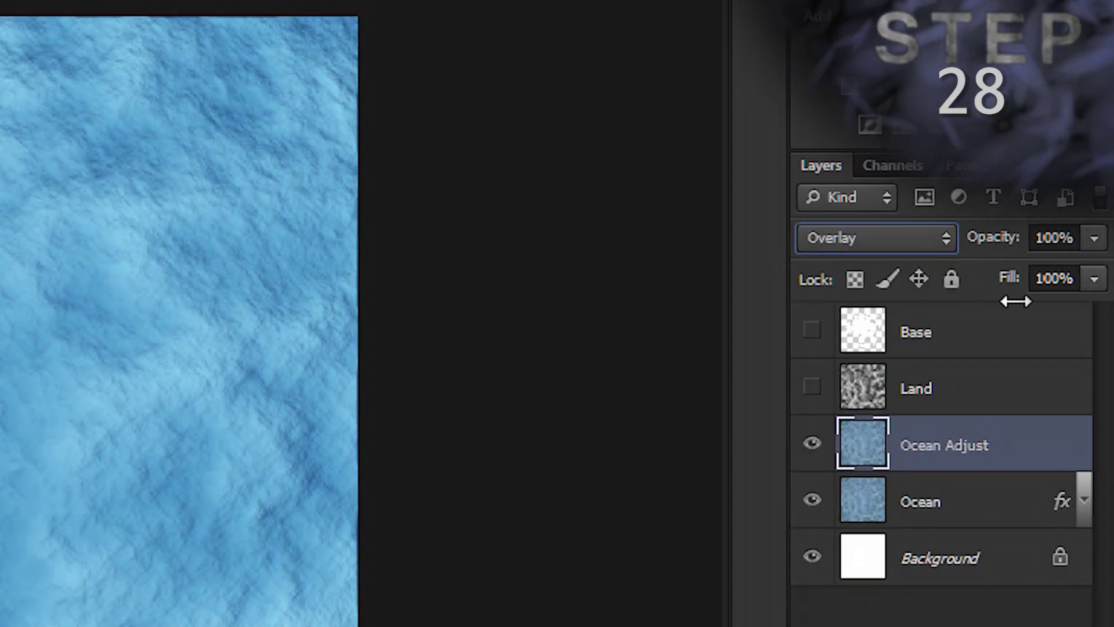
pyautogui.click(1046, 236)
pyautogui.click(1005, 241)
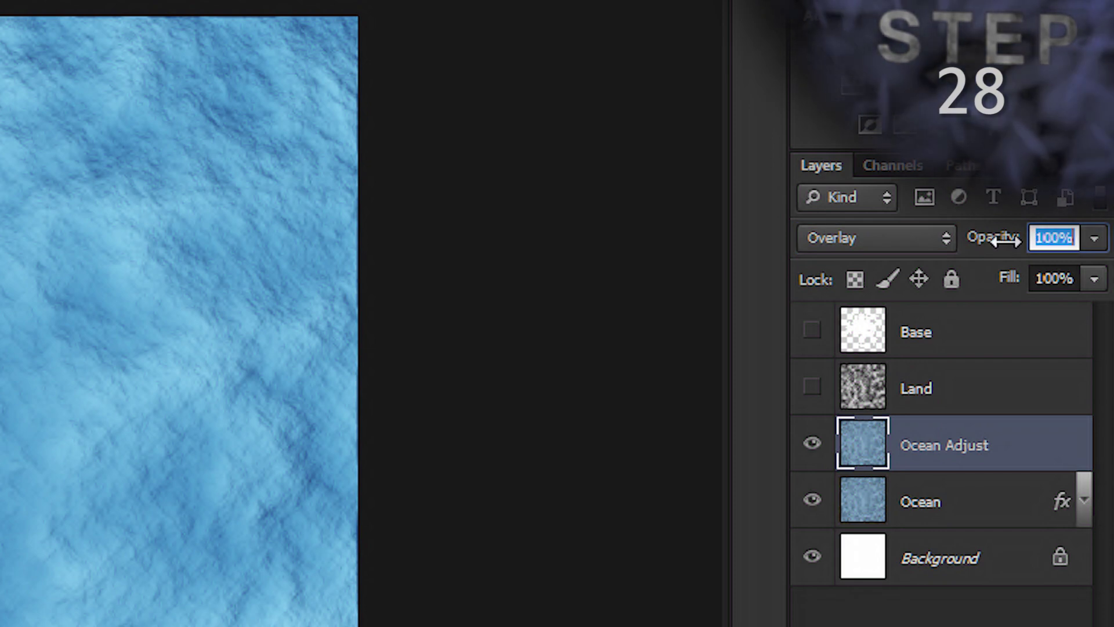
pyautogui.write('25')
pyautogui.press('Return')
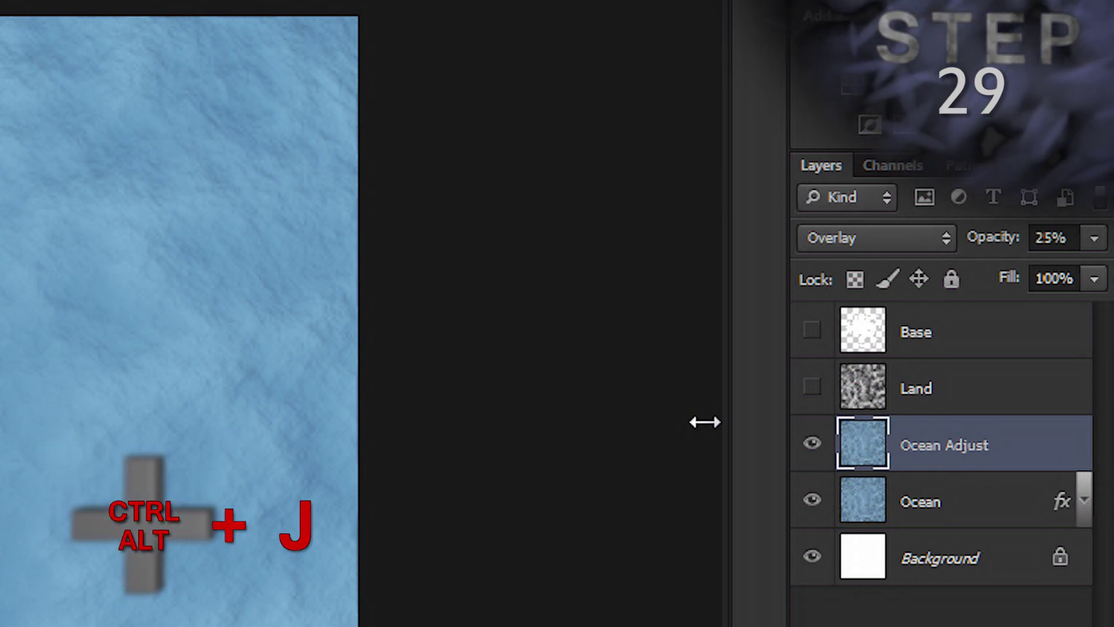
# - Duplicate Ocean Adjust into a new layer named 'Shelf'
pyautogui.hotkey('ctrl', 'alt', 'j')
pyautogui.write('S')
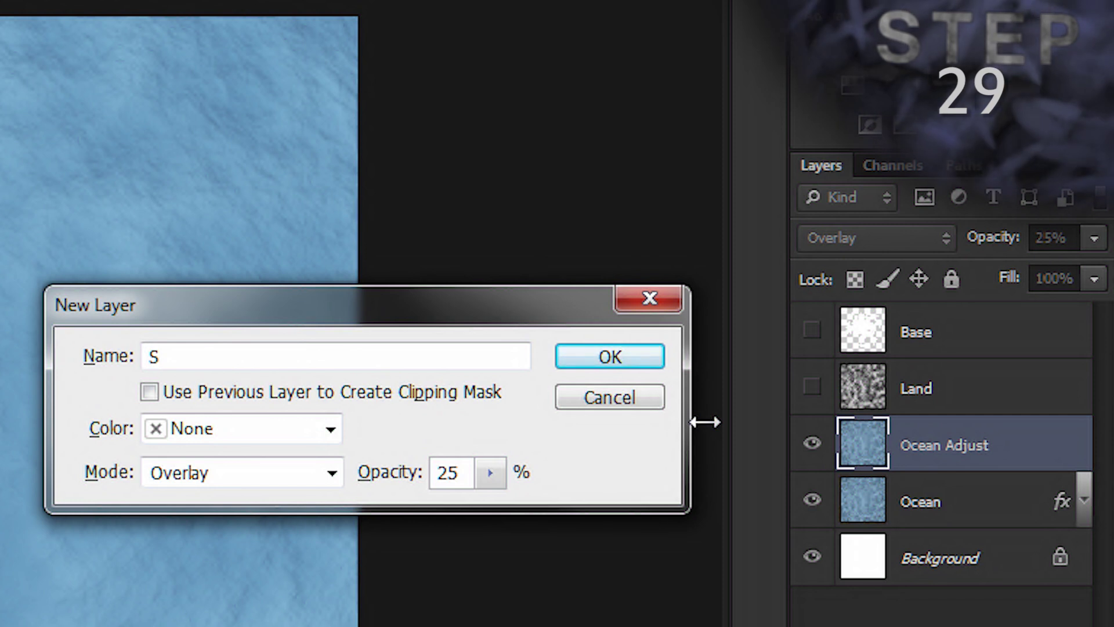
pyautogui.write('helf')
pyautogui.press('Return')
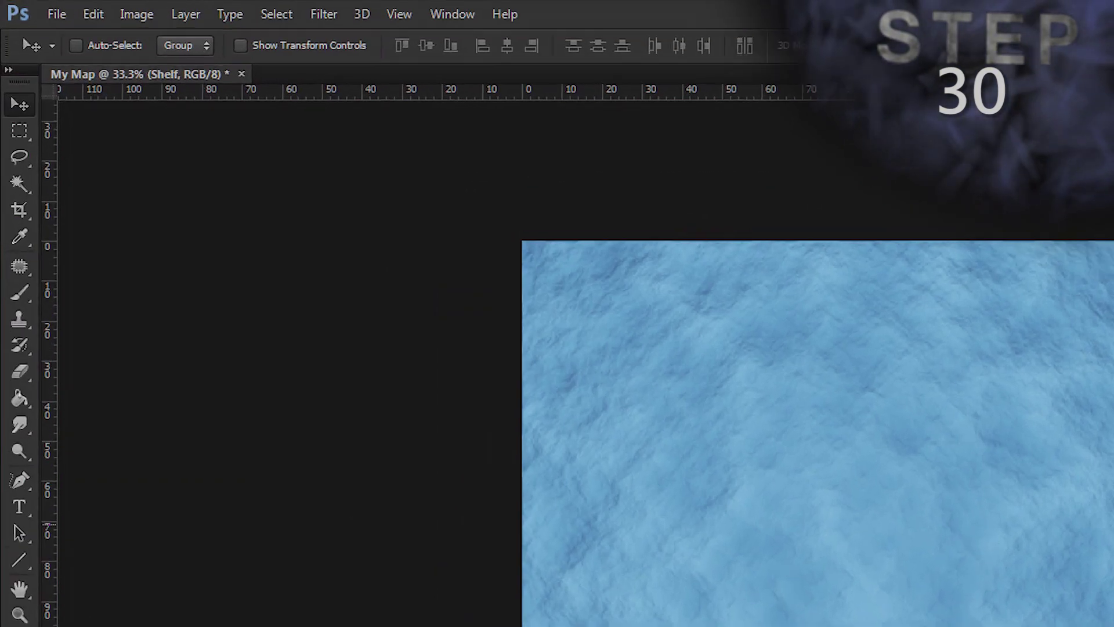
# - Clear the Shelf layer's style and add a new empty layer above it
pyautogui.press('alt')
pyautogui.press('l')
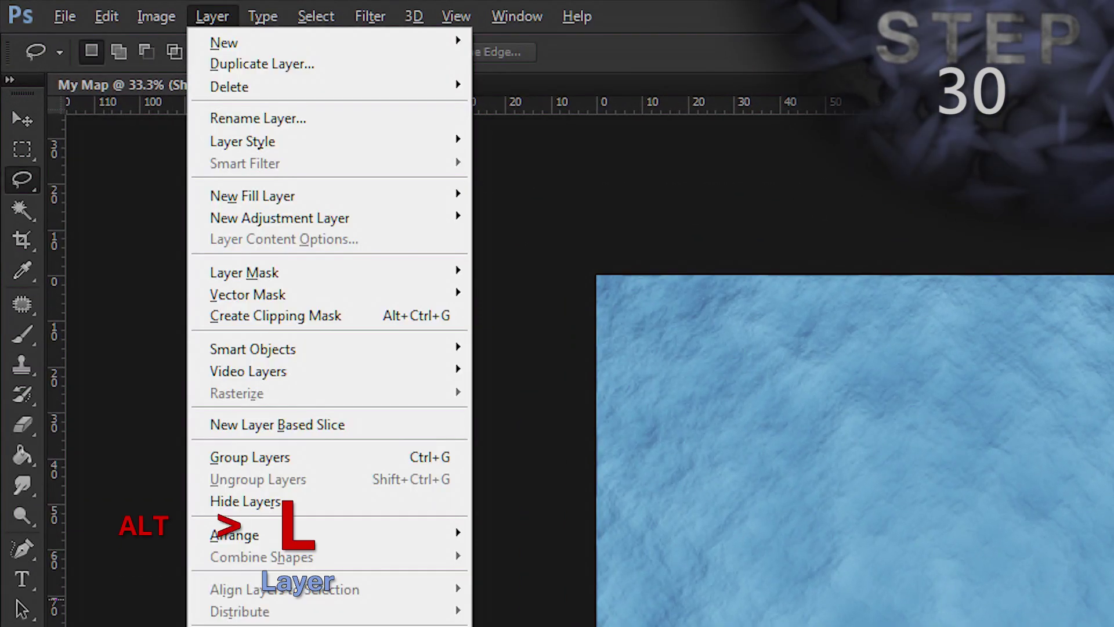
pyautogui.press('y')
pyautogui.press('a')
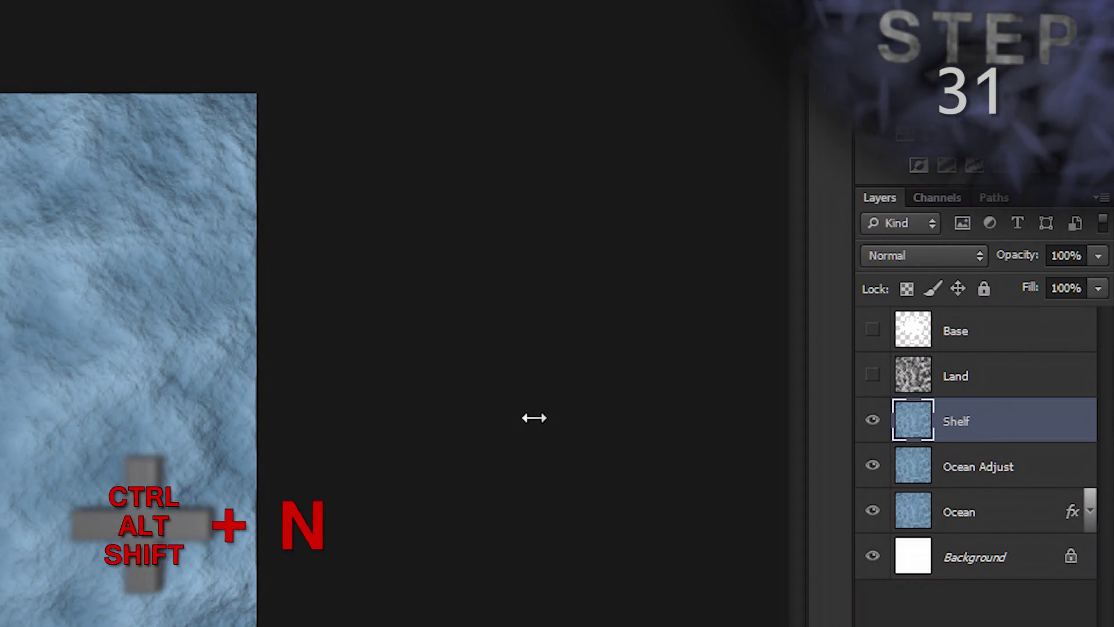
pyautogui.hotkey('ctrl', 'alt', 'shift', 'n')
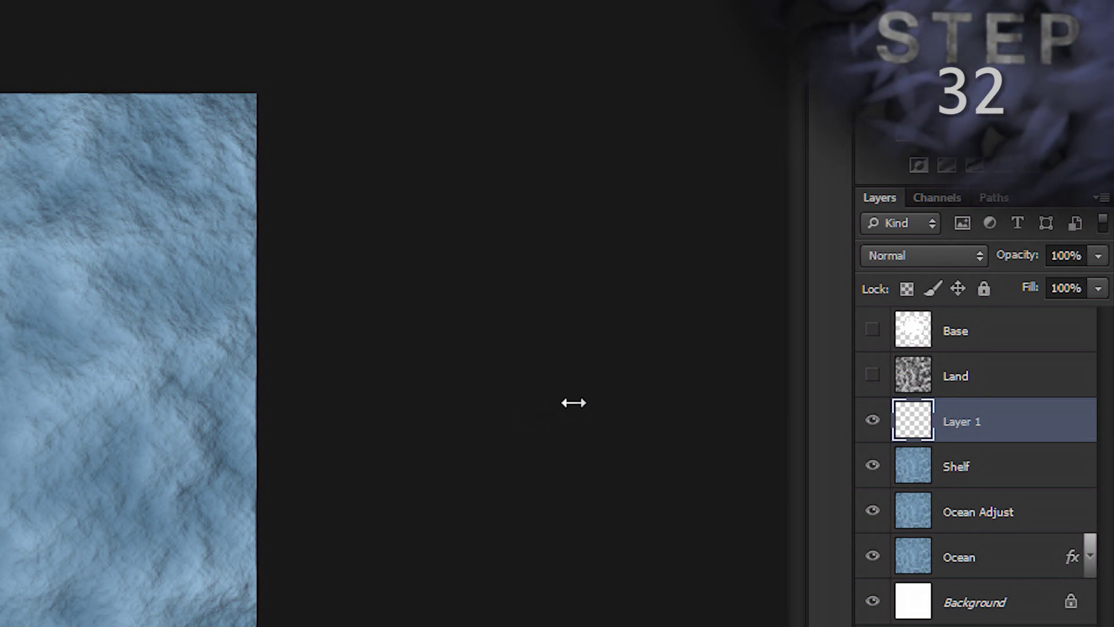
# - Load the Base layer's shape as a selection and expand it by 20 pixels
pyautogui.keyDown('ctrl'); pyautogui.click(916, 328); pyautogui.keyUp('ctrl')
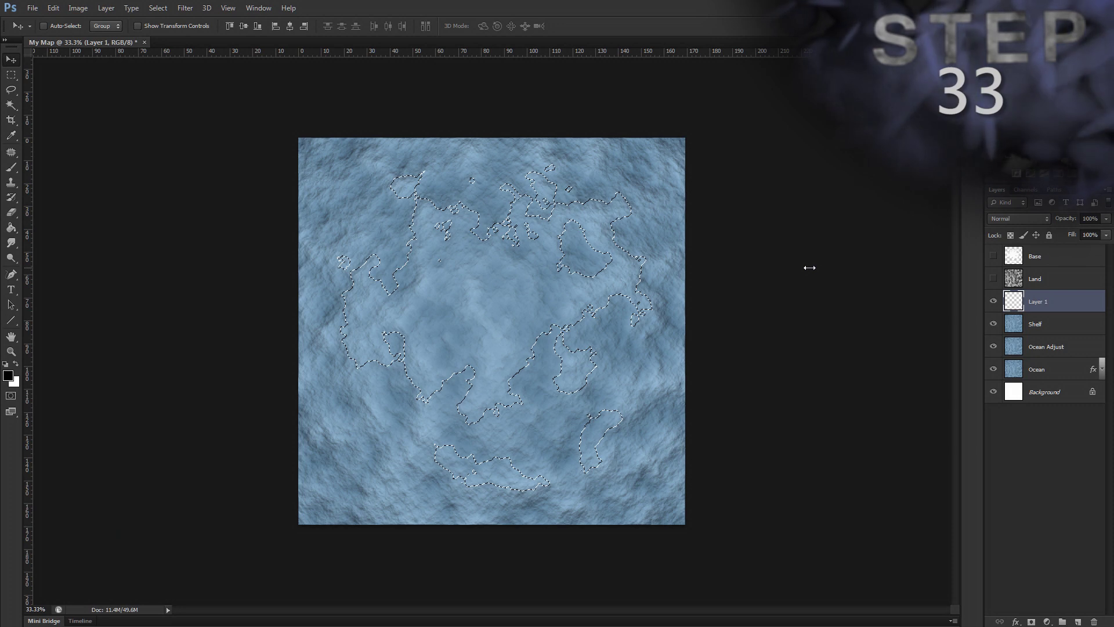
pyautogui.press('alt')
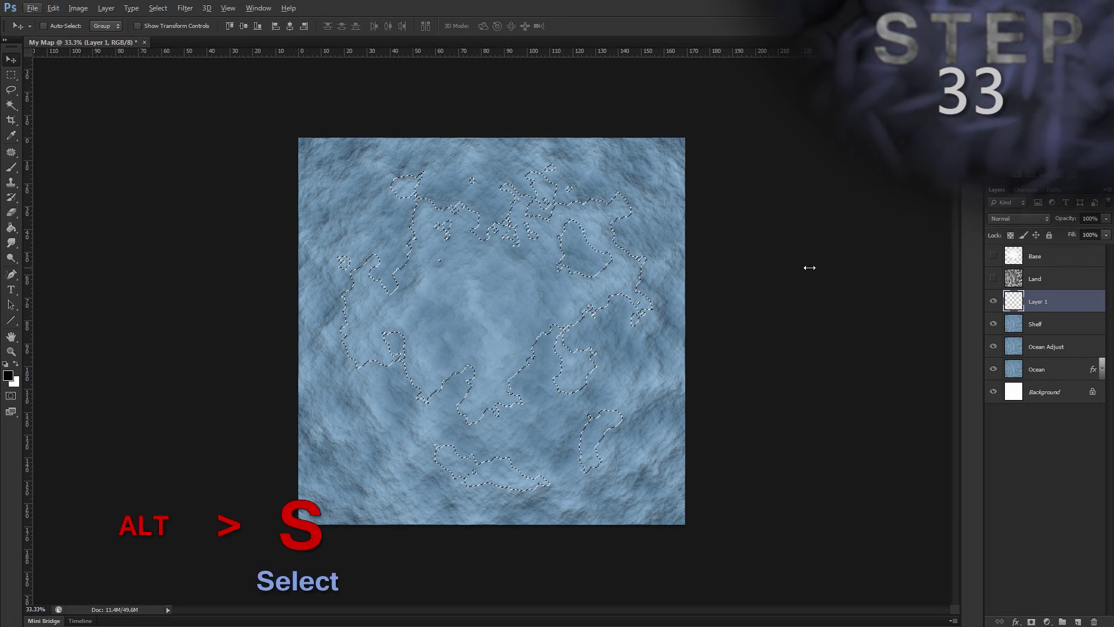
pyautogui.press('s')
pyautogui.press('m')
pyautogui.press('e')
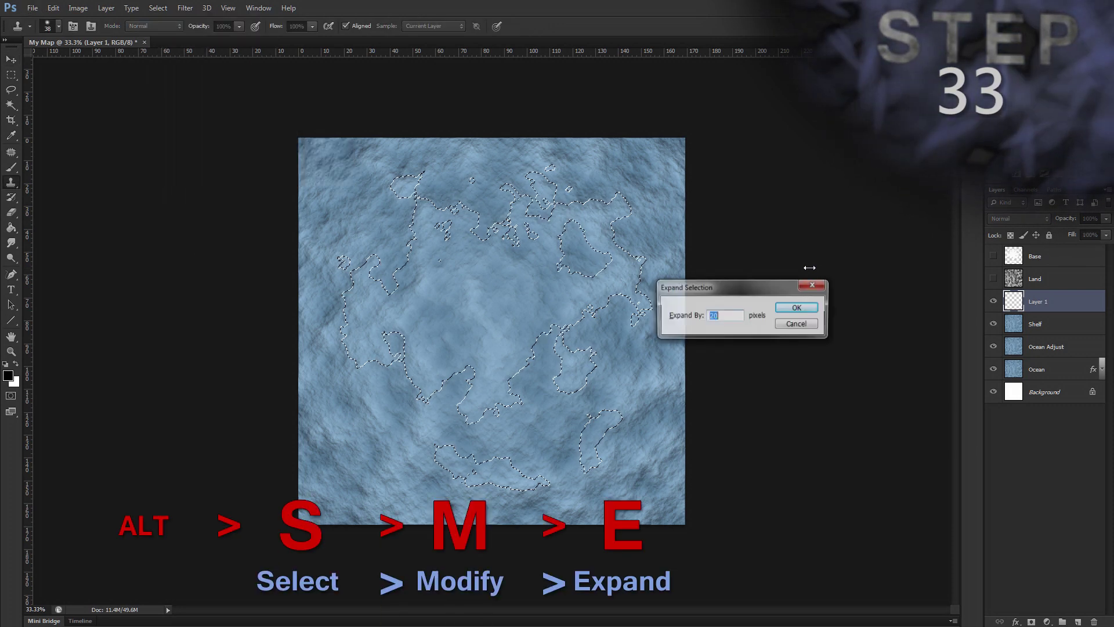
pyautogui.write('220')
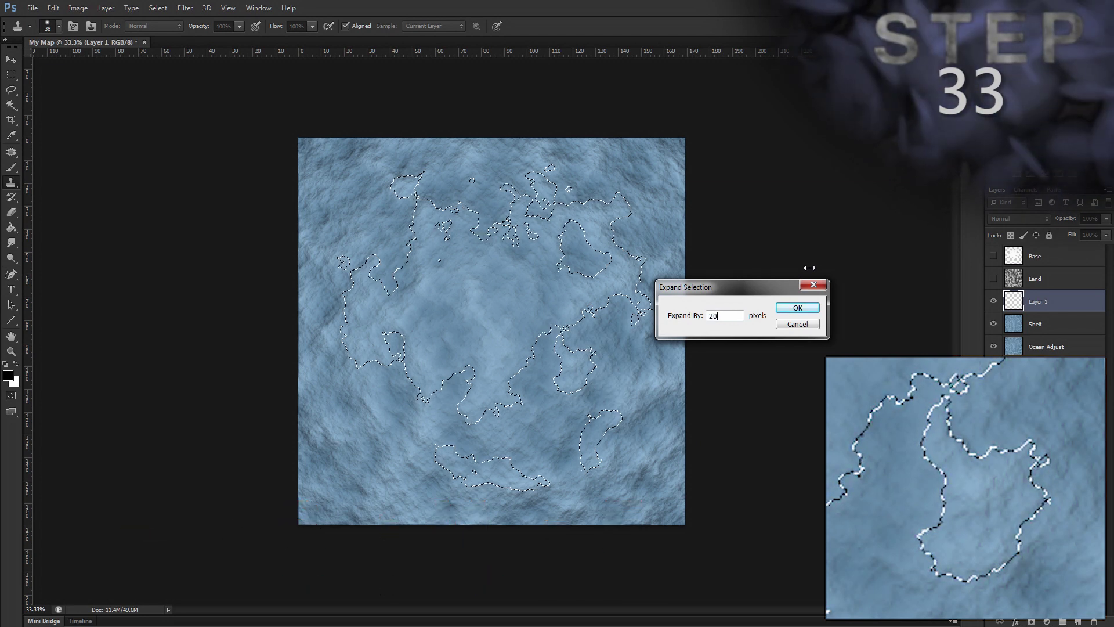
pyautogui.press('Return')
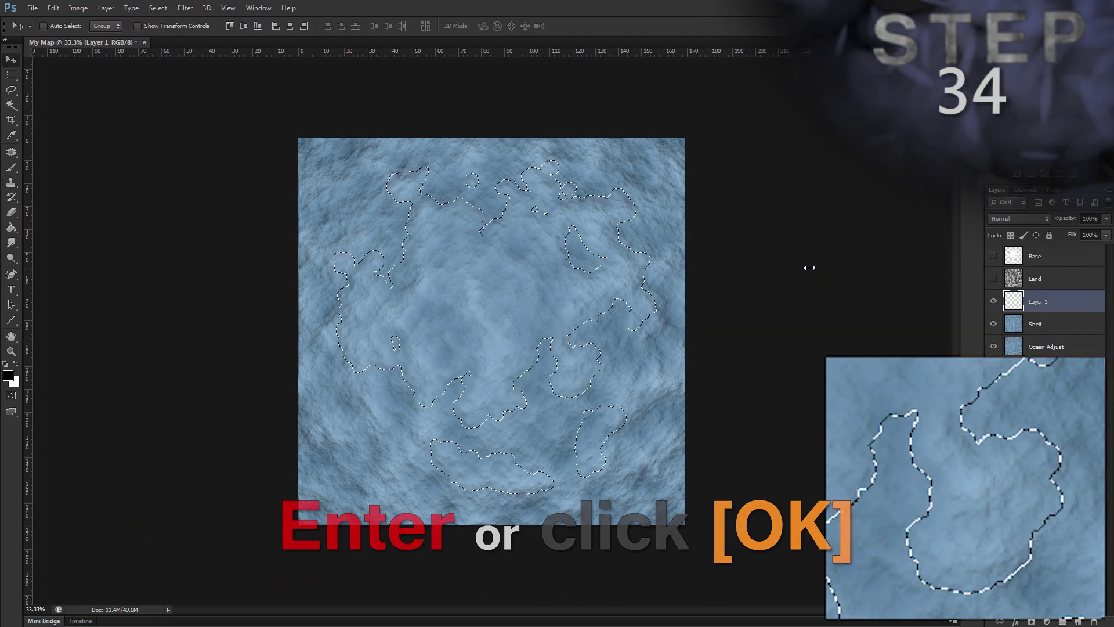
# - Feather the selection by 20 pixels and invert it to cover the sea
pyautogui.press('alt')
pyautogui.press('s')
pyautogui.press('m')
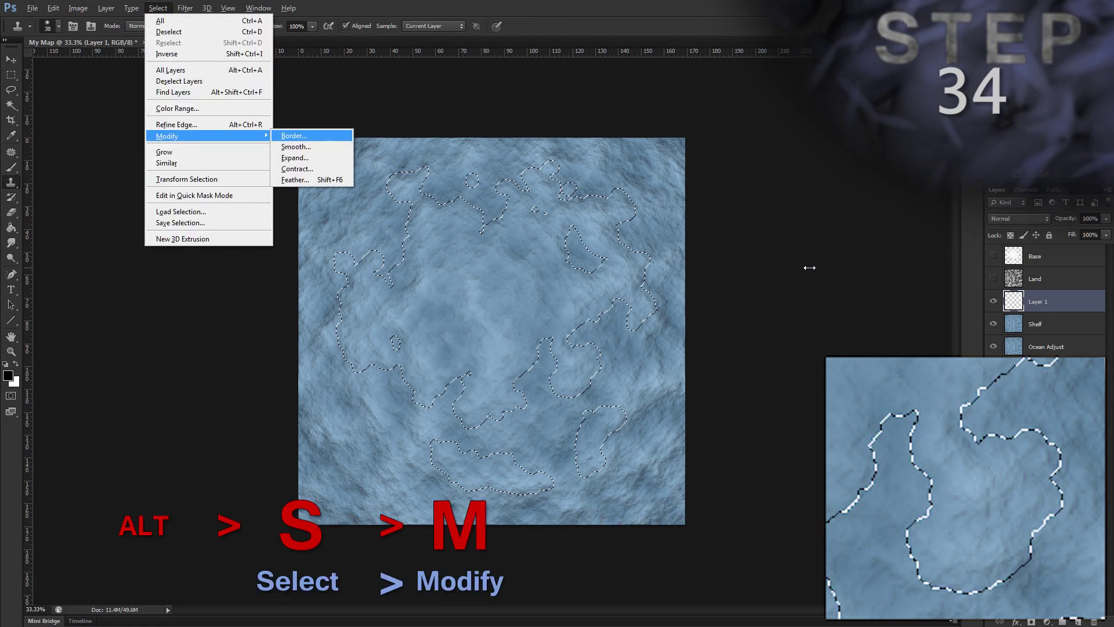
pyautogui.write('f')
pyautogui.write('20')
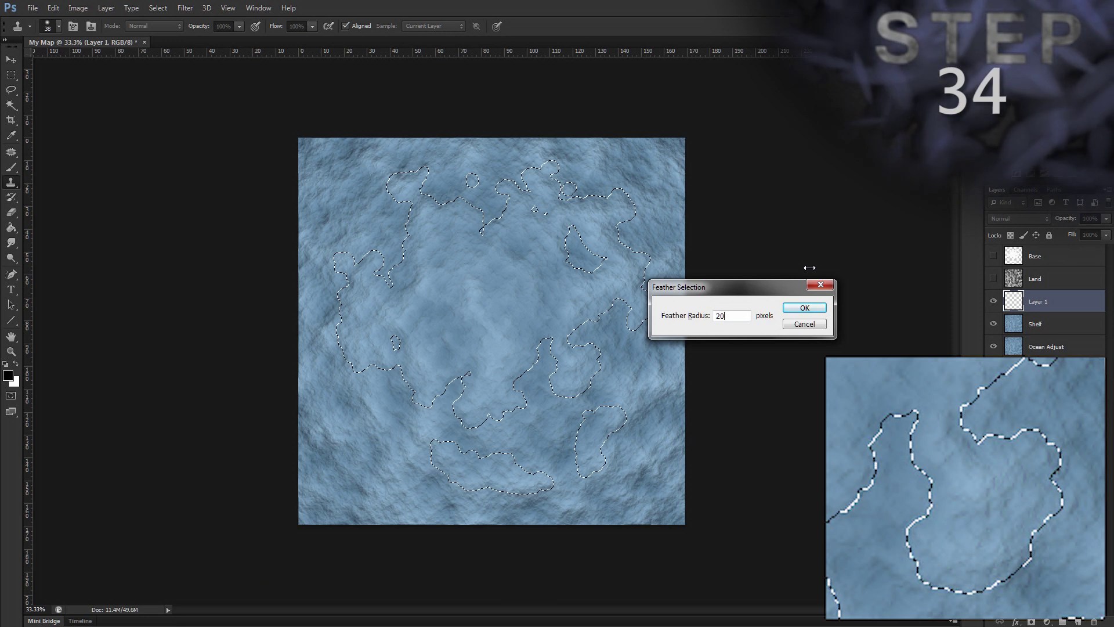
pyautogui.press('Return')
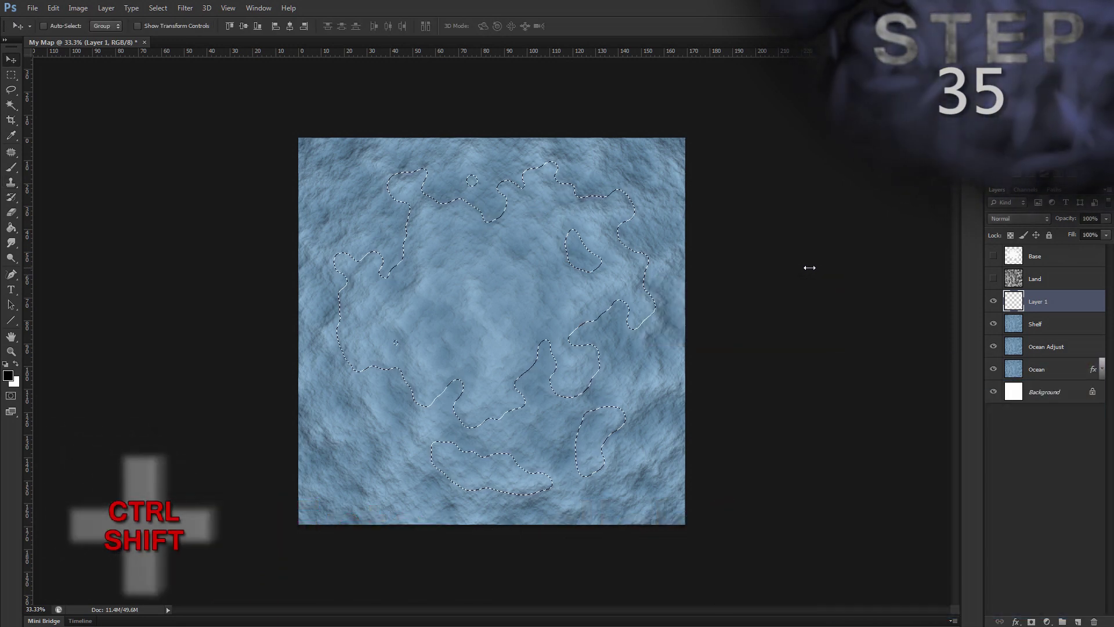
pyautogui.hotkey('ctrl', 'shift', 'i')
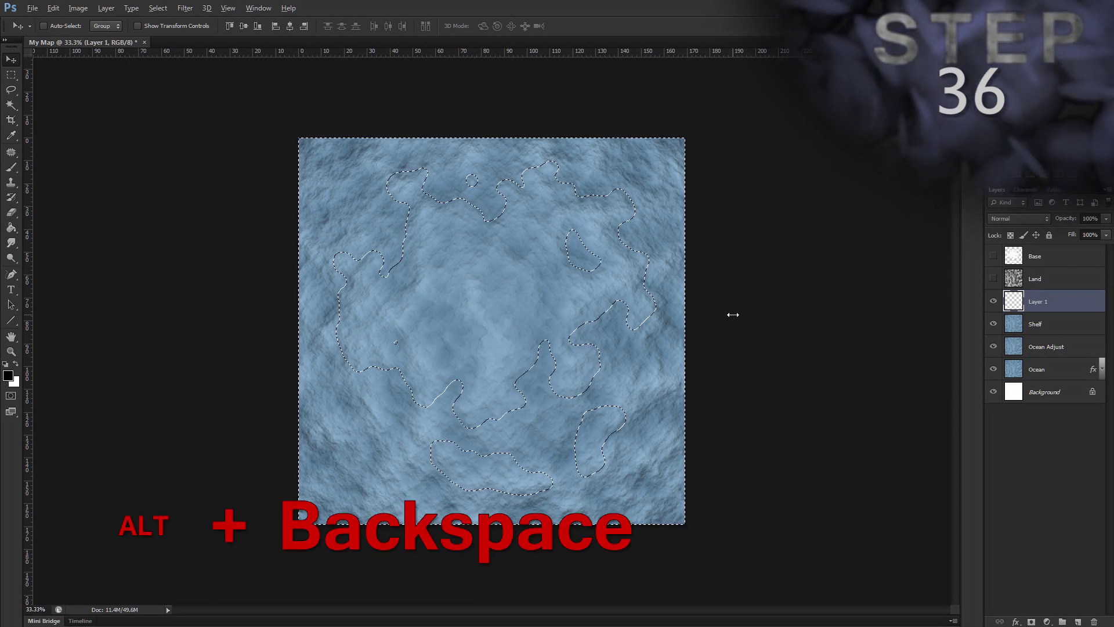
# - Fill the sea selection with black, deselect, and merge Layer 1 down into Shelf
pyautogui.hotkey('alt', 'BackSpace')
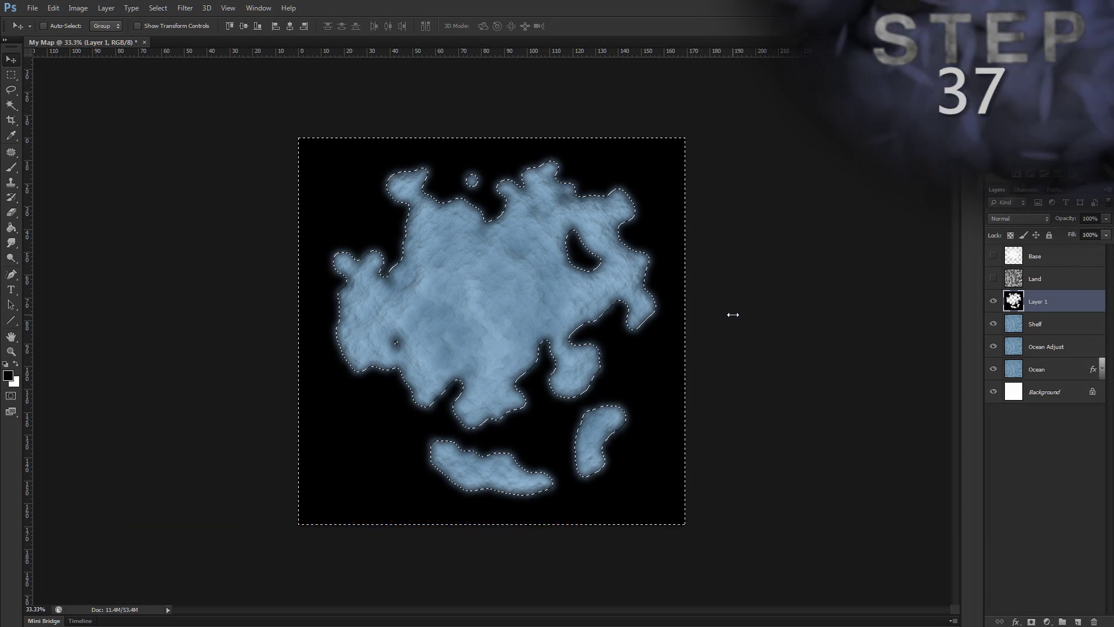
pyautogui.hotkey('ctrl', 'd')
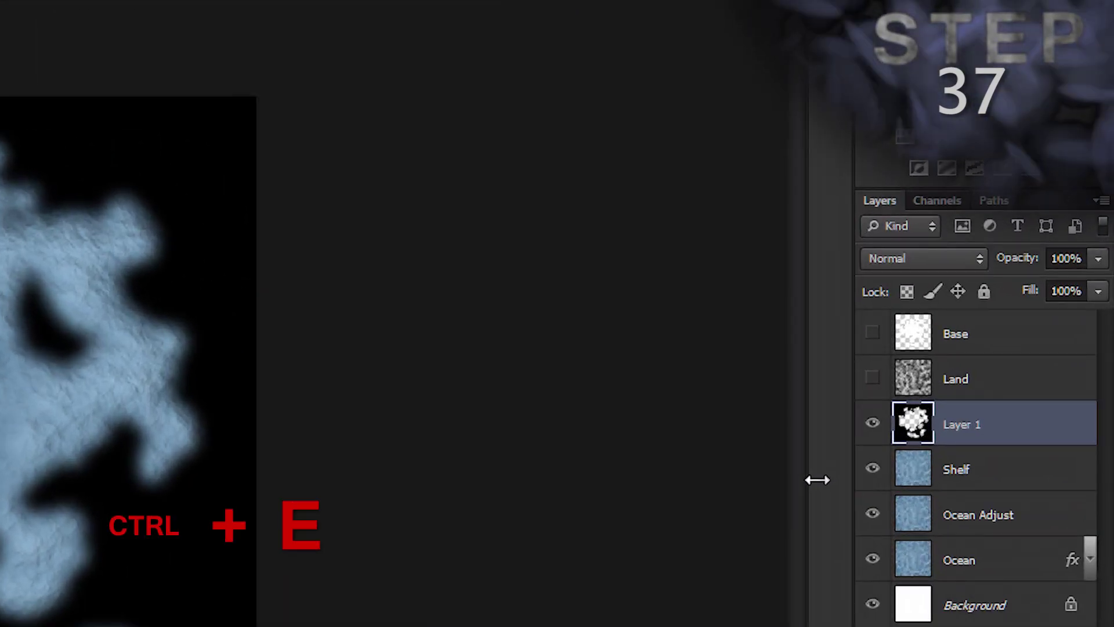
pyautogui.hotkey('ctrl', 'e')
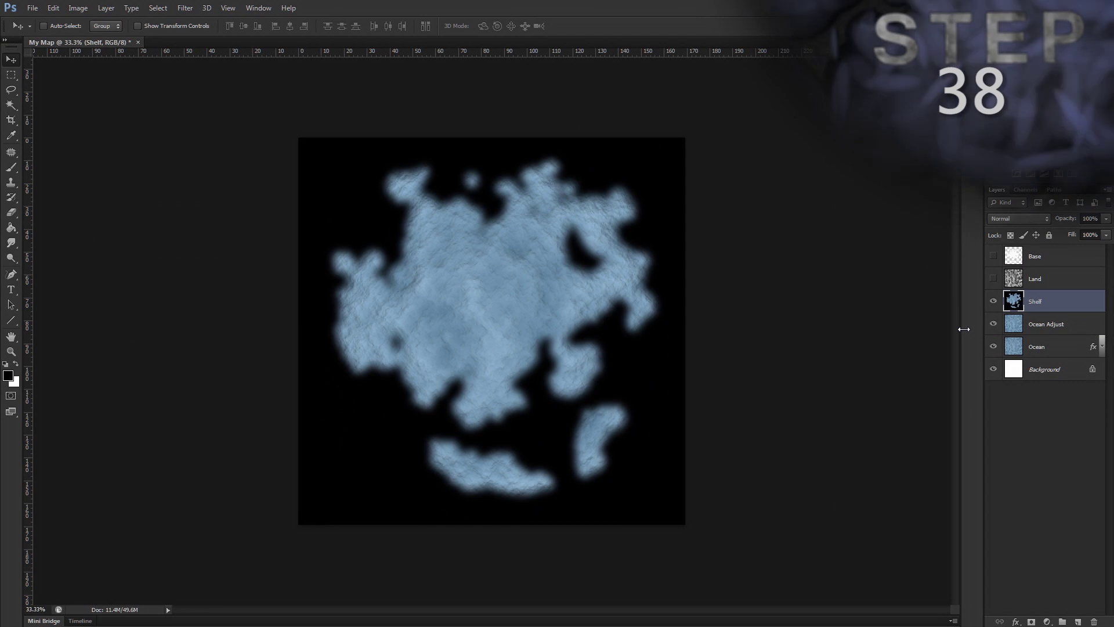
# - Select the black surroundings with Color Range at fuzziness 150
pyautogui.press('alt')
pyautogui.press('s')
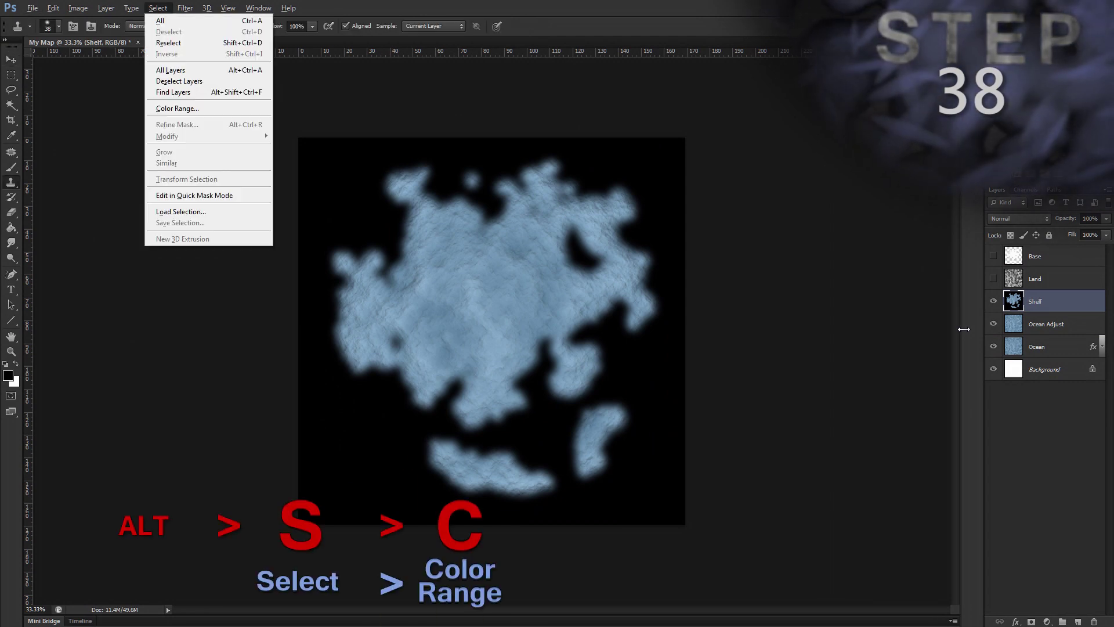
pyautogui.press('c')
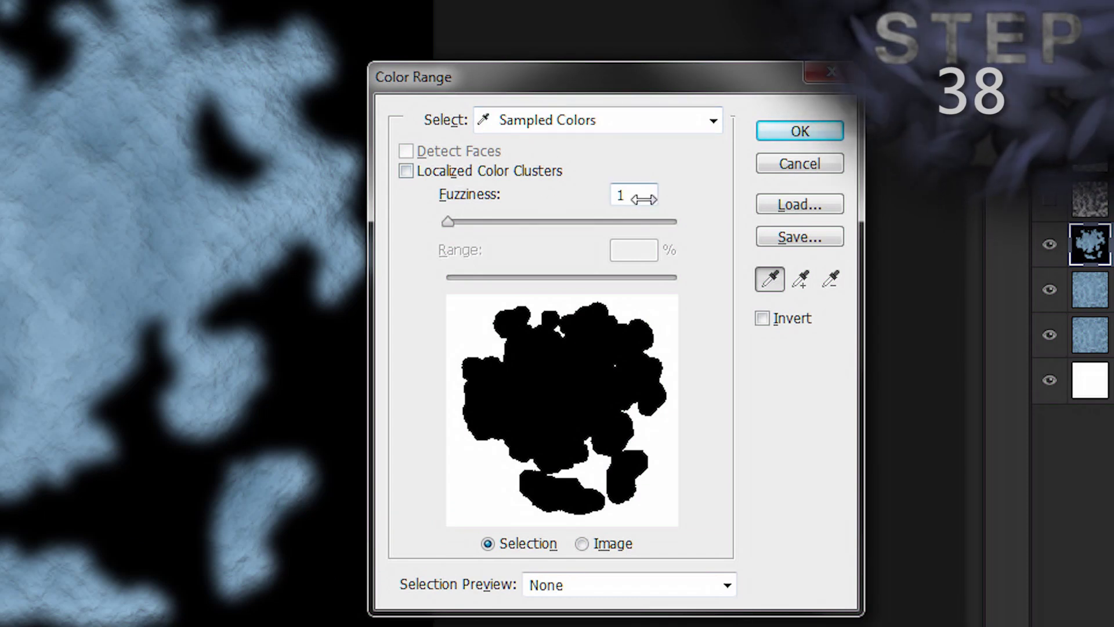
pyautogui.moveTo(641, 195); pyautogui.dragTo(605, 200)
pyautogui.write('150')
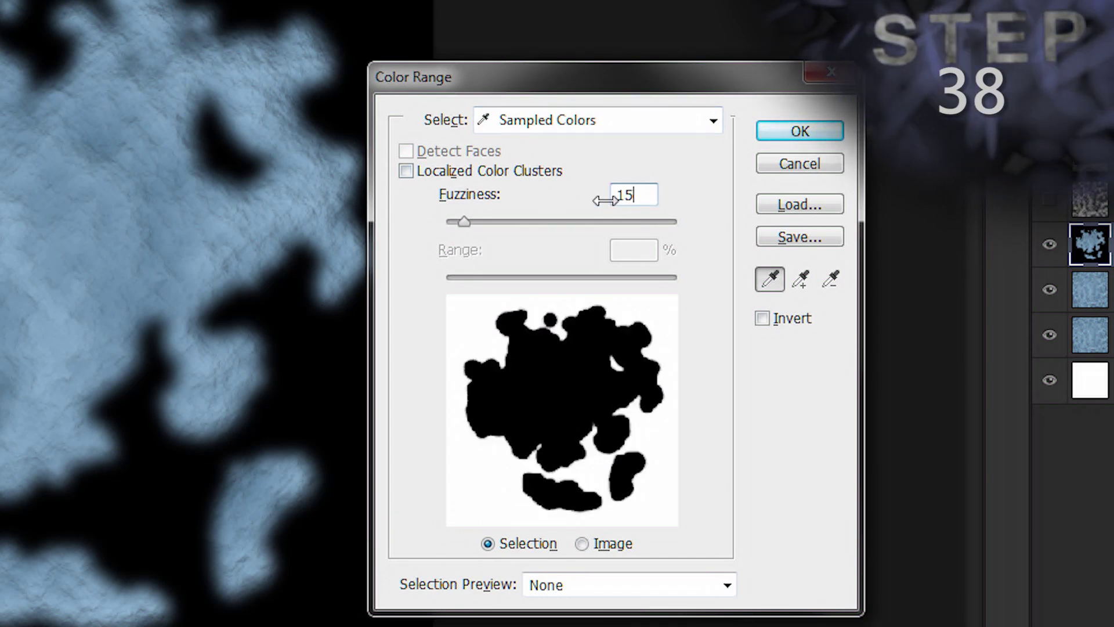
pyautogui.click(796, 132)
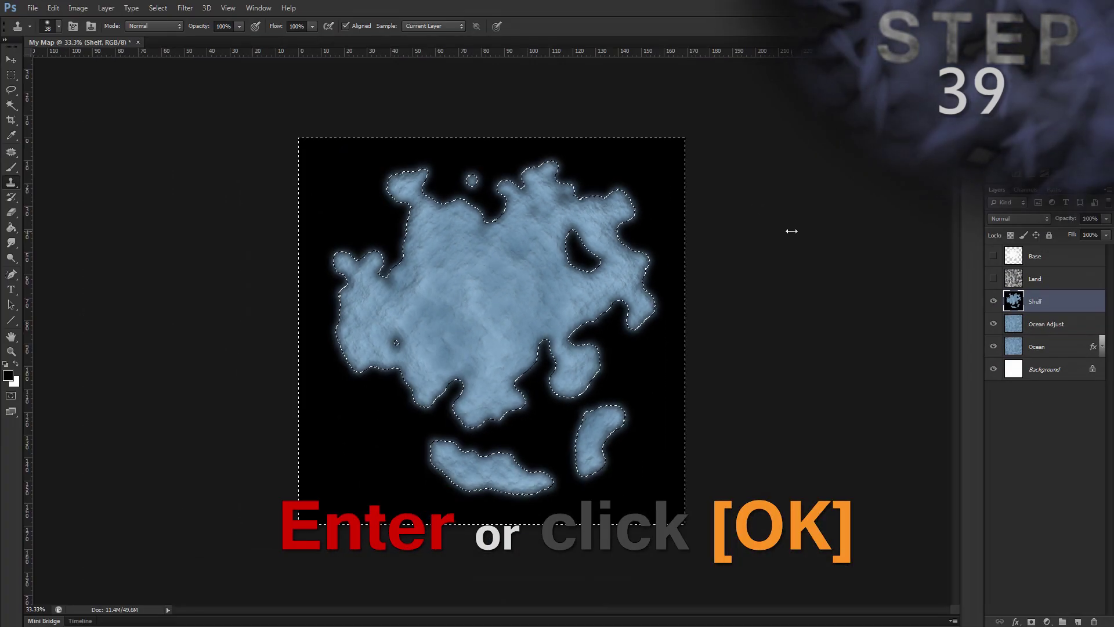
# - Delete the selected black from the Shelf layer and deselect
pyautogui.press('Delete')
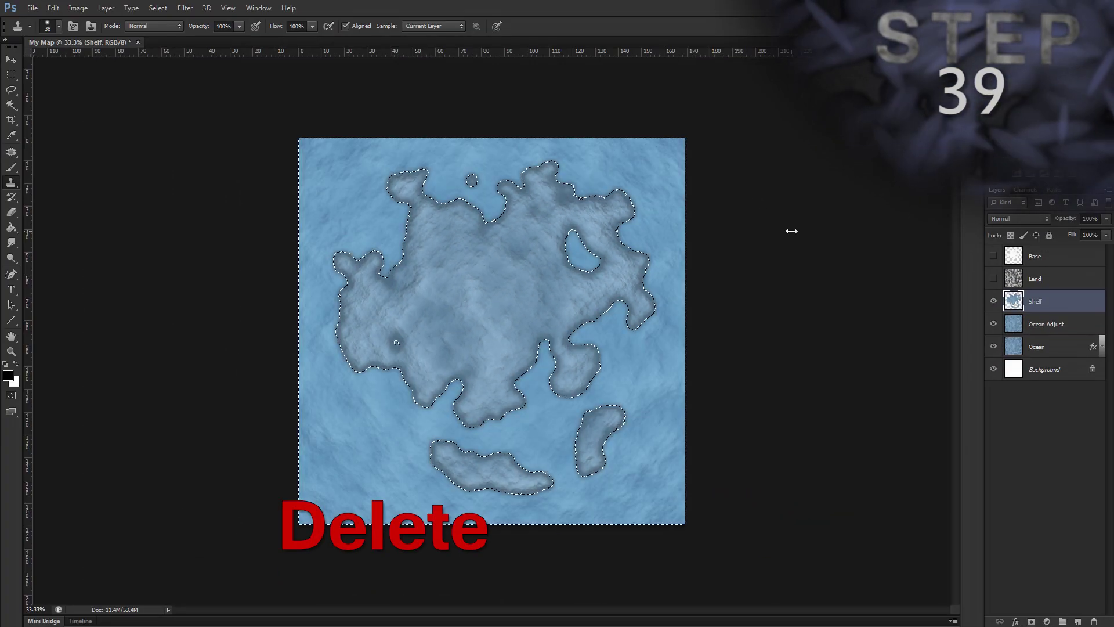
pyautogui.hotkey('ctrl', 'd')
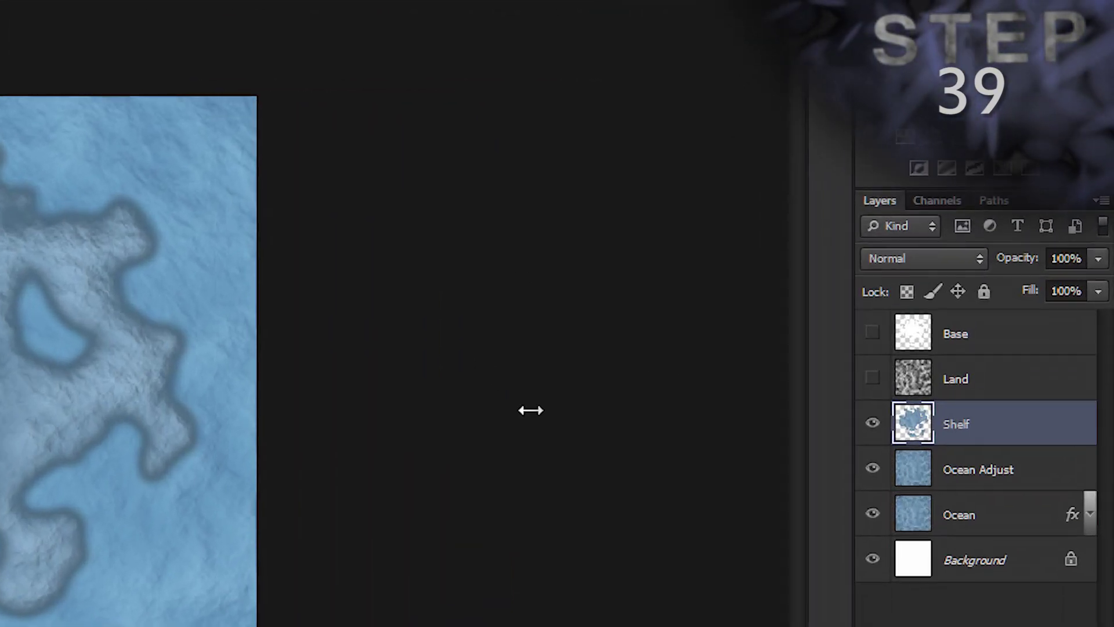
pyautogui.click(1027, 292)
# - Set the Shelf layer's fill to 0% and add a Color Overlay style
pyautogui.write('0')
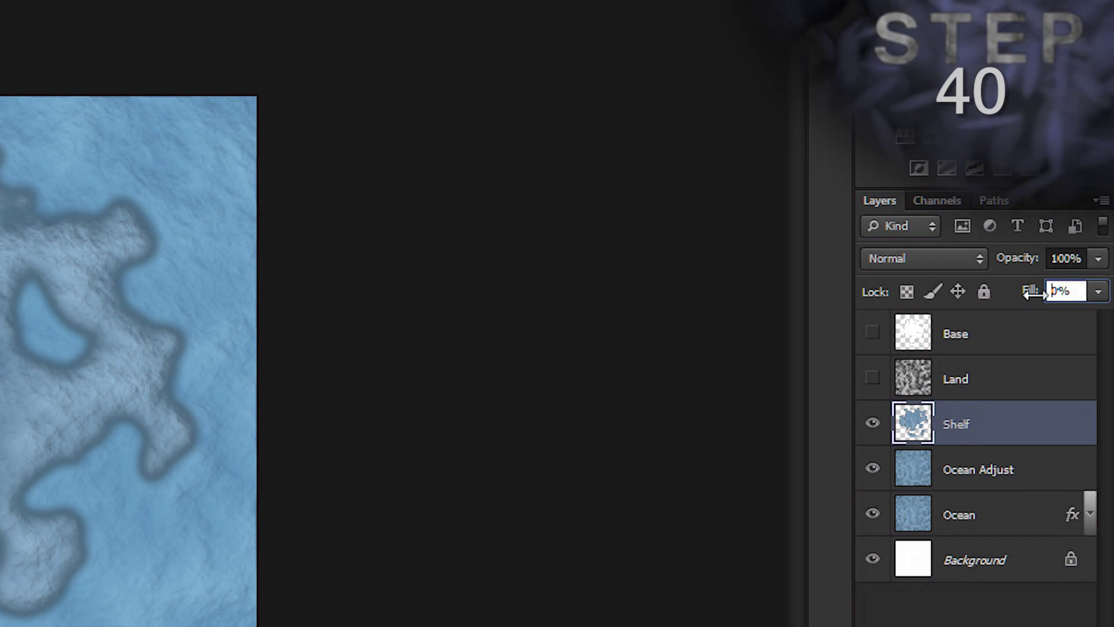
pyautogui.press('Return')
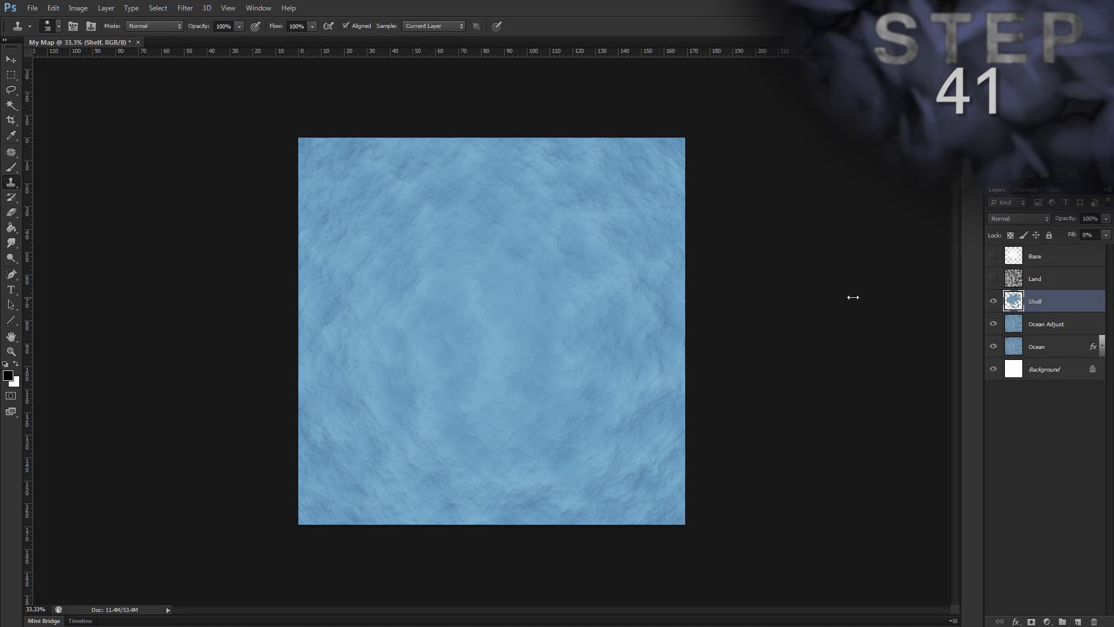
pyautogui.press('alt')
pyautogui.press('l')
pyautogui.press('y')
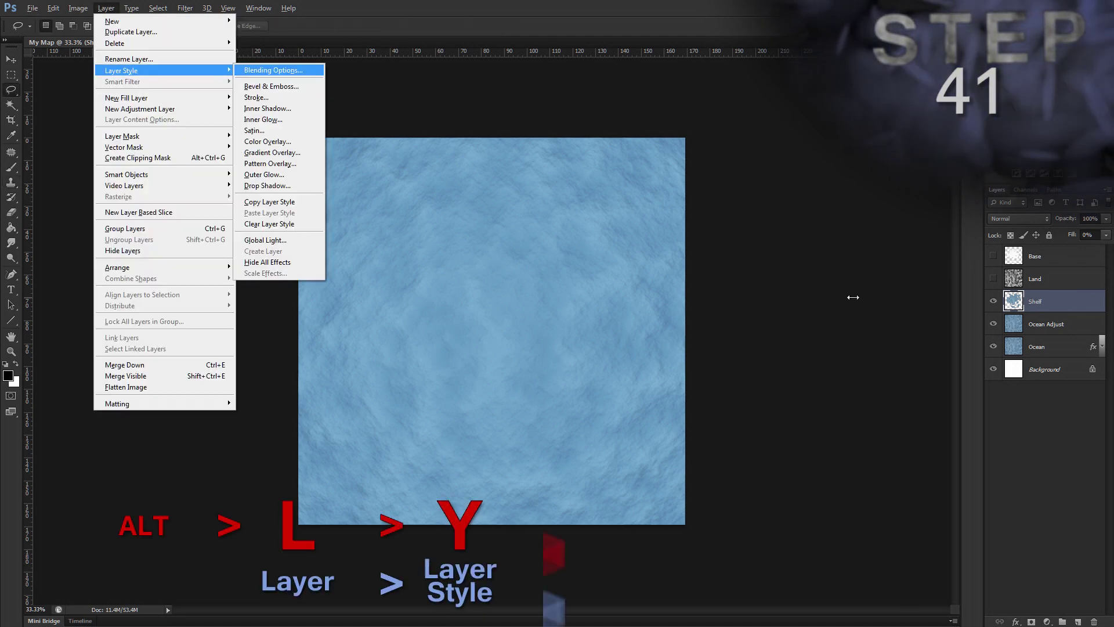
pyautogui.press('v')
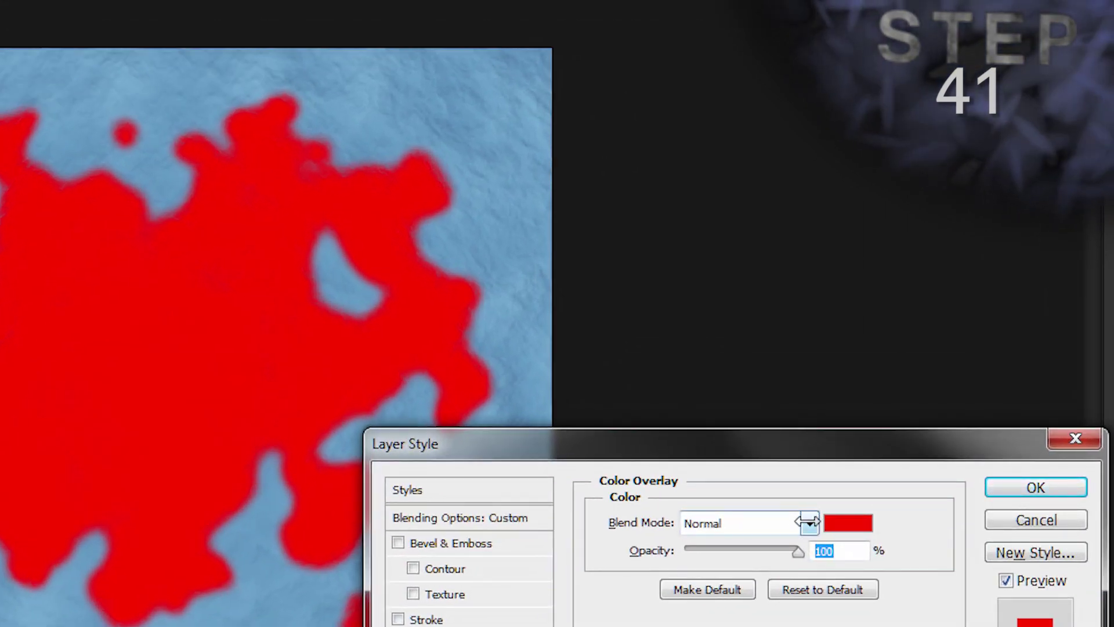
# - Make the overlay white (ffffff) in Overlay mode at 25% opacity and apply it
pyautogui.click(809, 521)
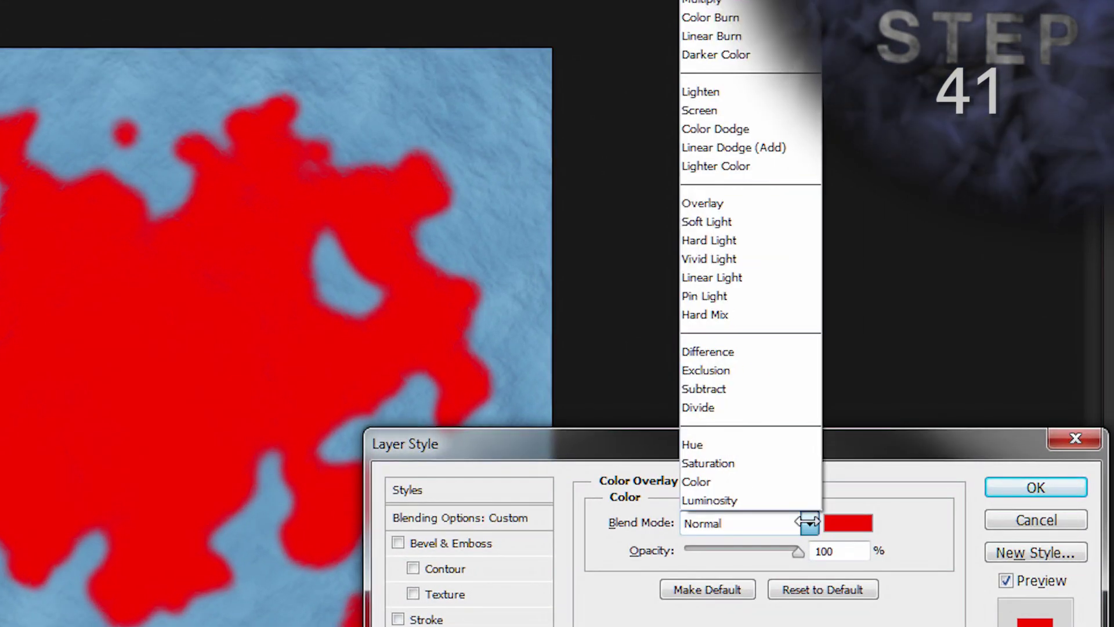
pyautogui.click(747, 204)
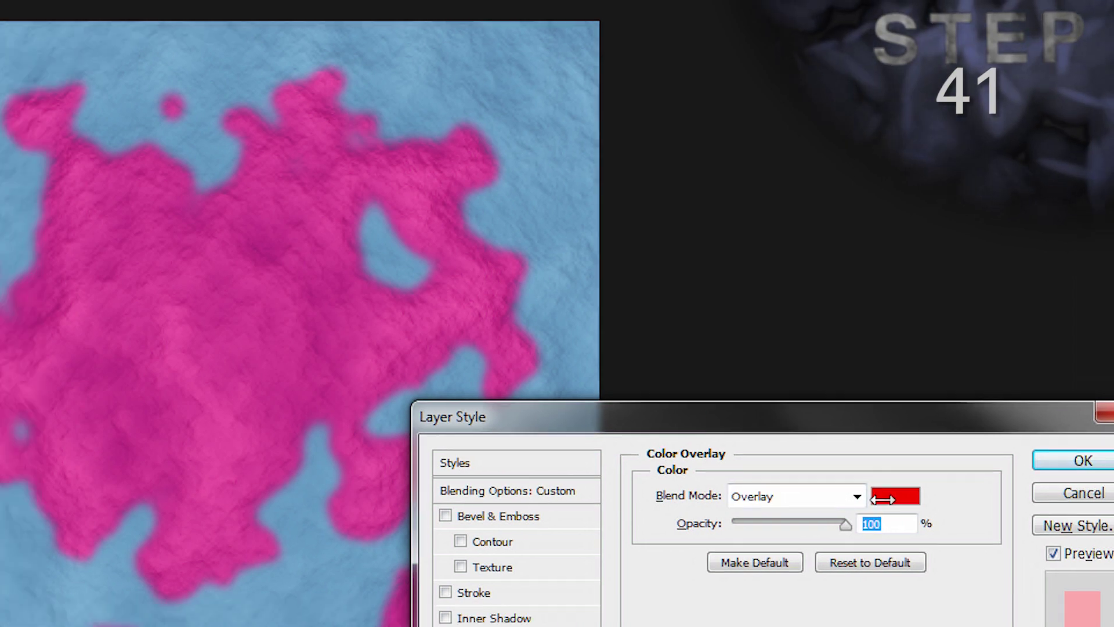
pyautogui.click(883, 498)
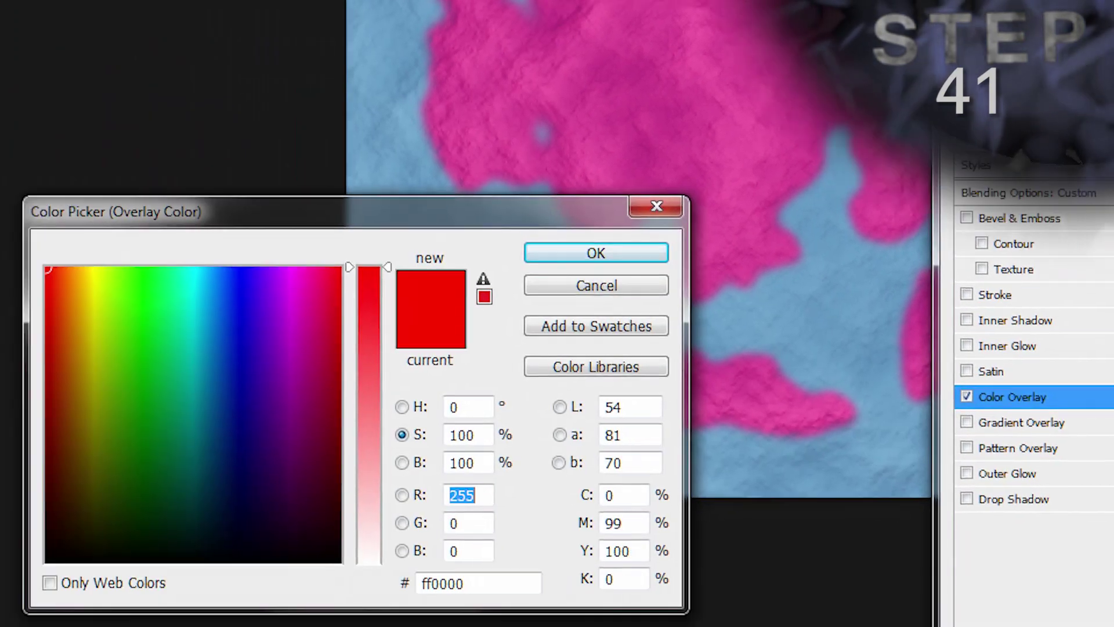
pyautogui.click(504, 585)
pyautogui.write('fffff')
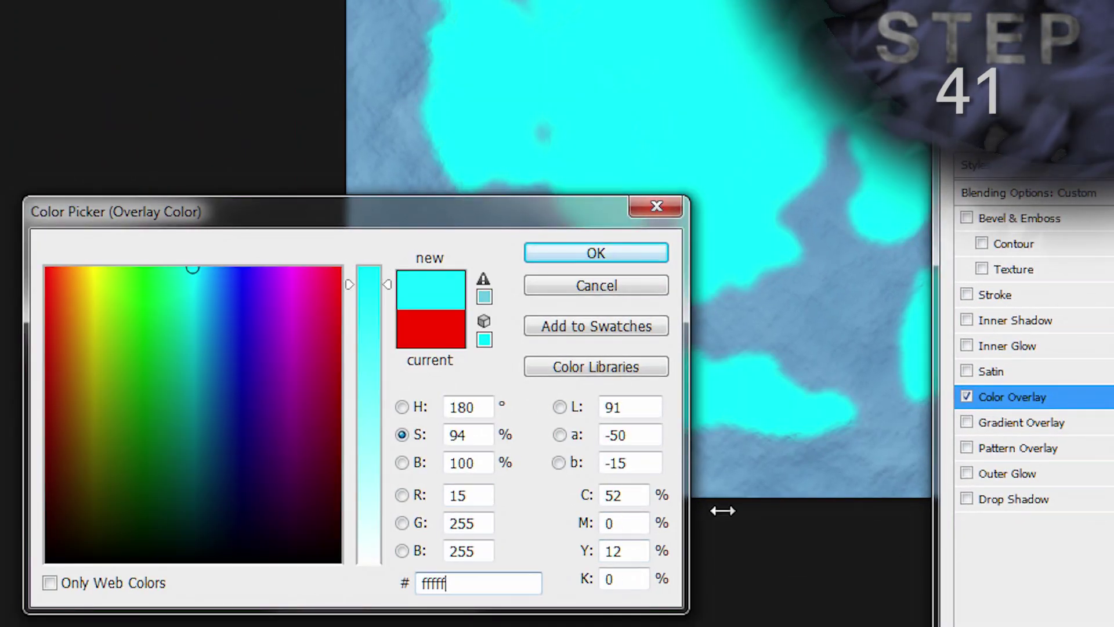
pyautogui.write('f')
pyautogui.click(637, 248)
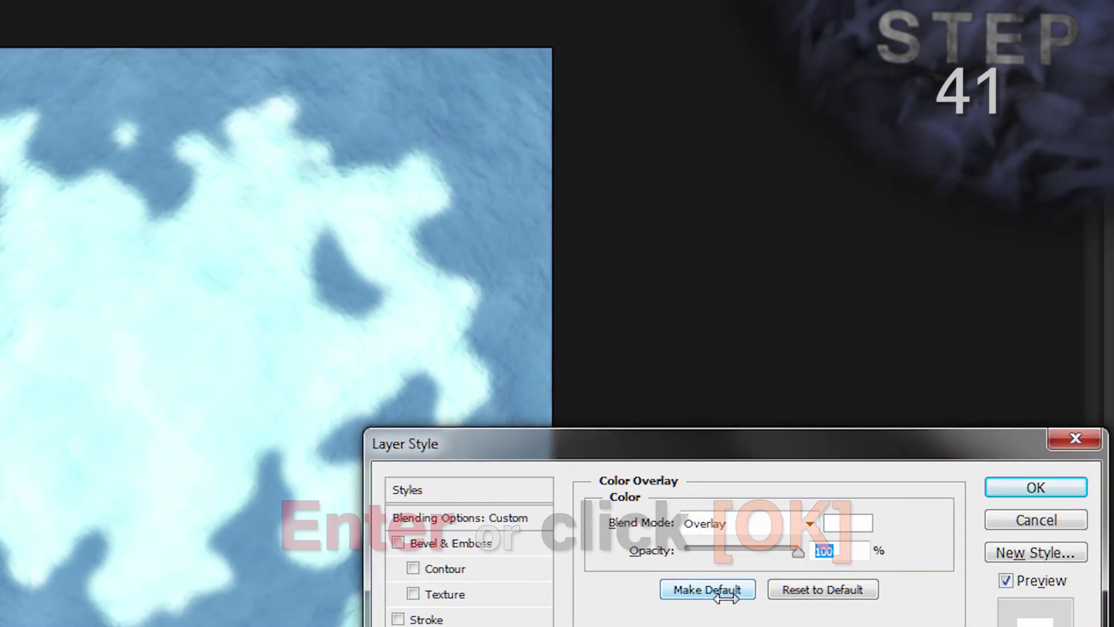
pyautogui.write('2')
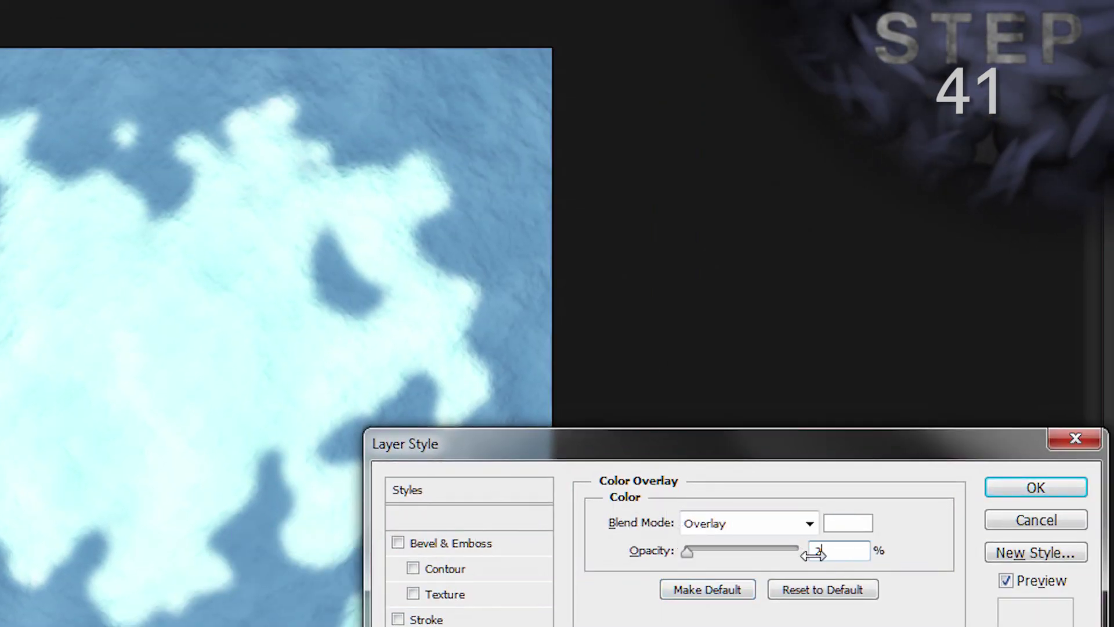
pyautogui.write('5')
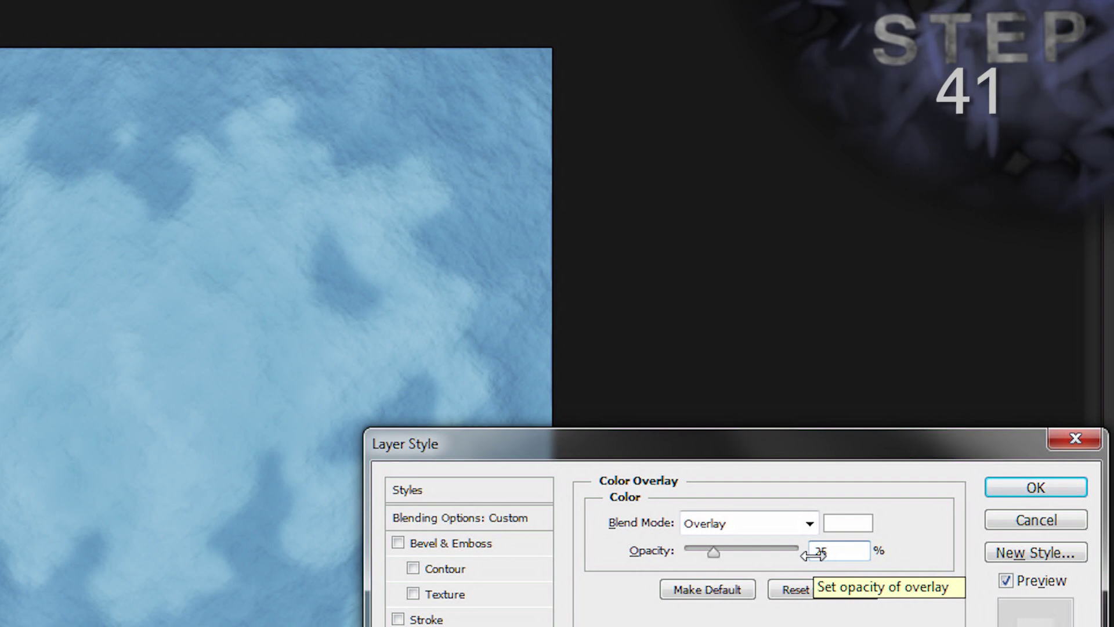
pyautogui.press('Return')
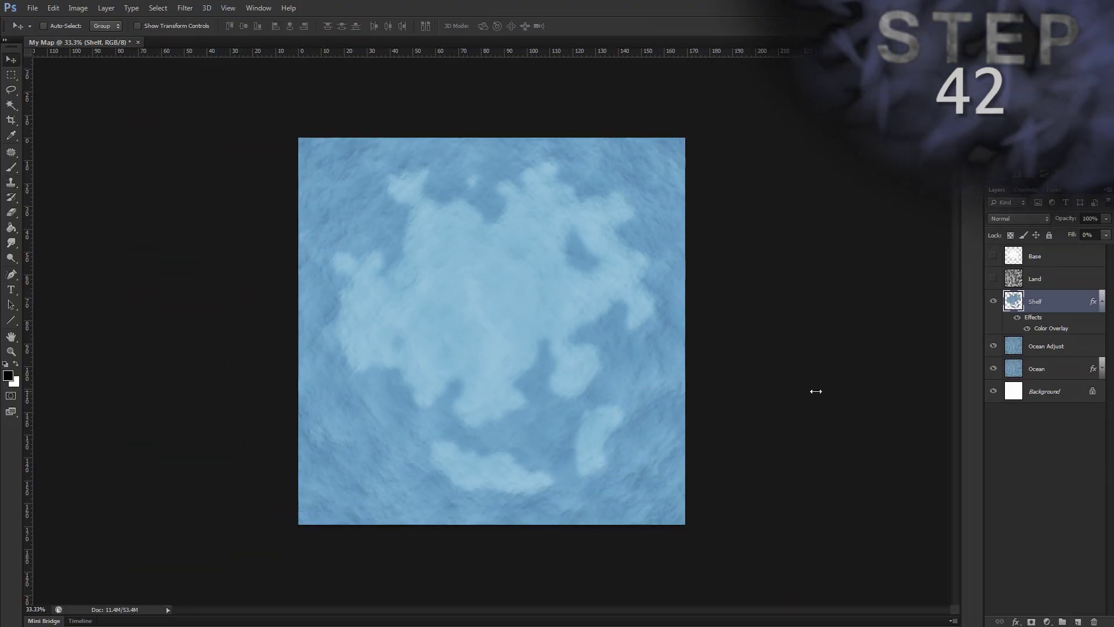
# - Add Bevel & Emboss to Shelf, reviewing the Color Overlay settings before returning to it
pyautogui.hotkey('alt', 'l')
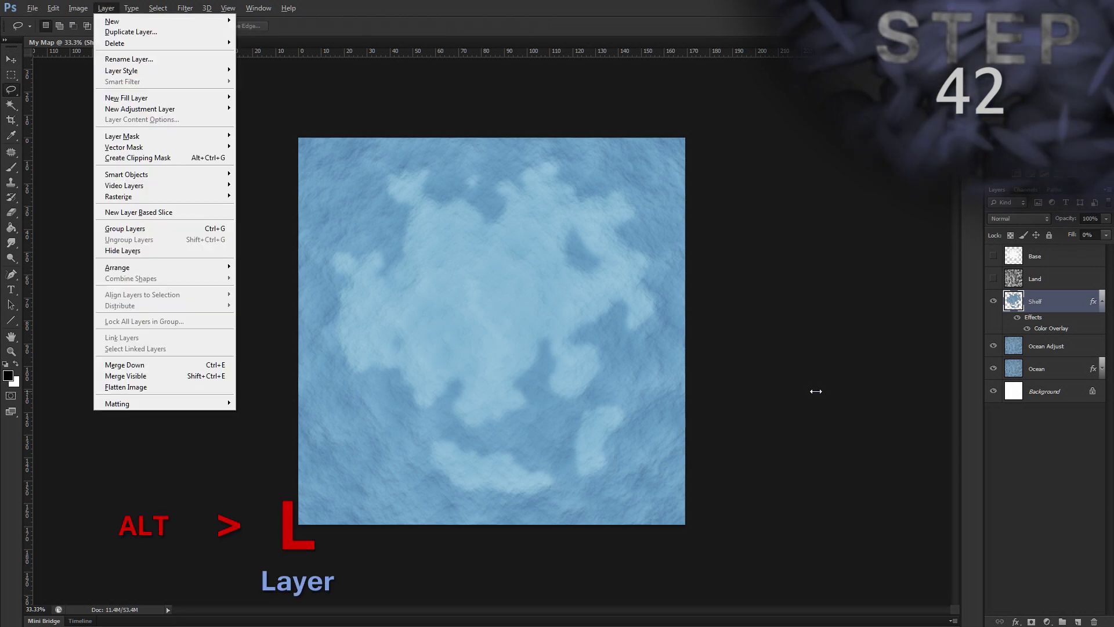
pyautogui.press('y')
pyautogui.press('b')
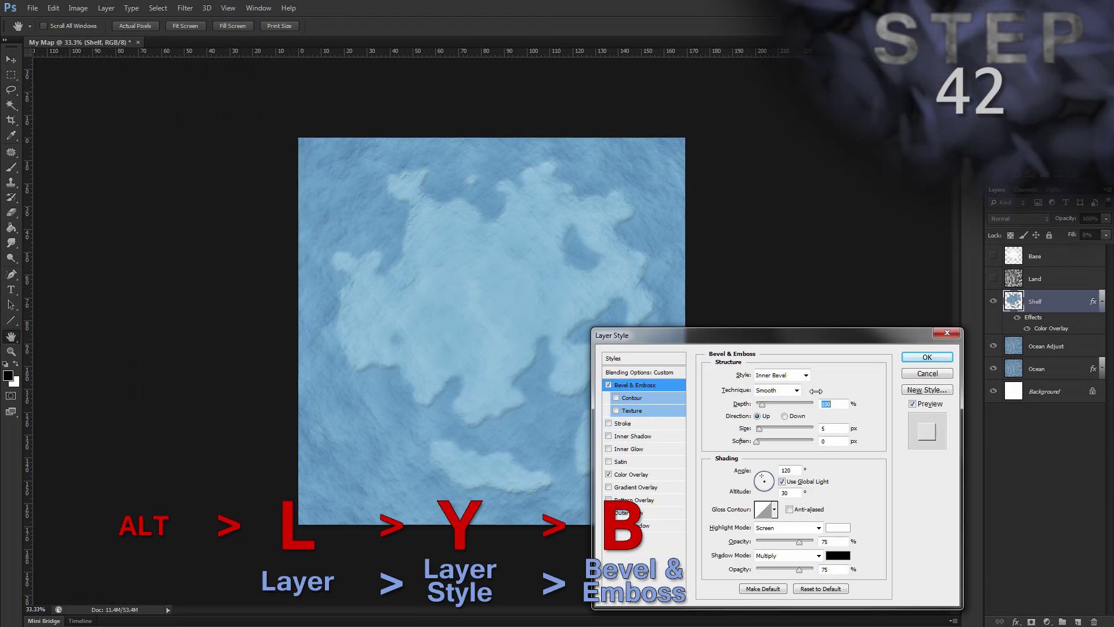
pyautogui.moveTo(831, 337); pyautogui.dragTo(817, 310)
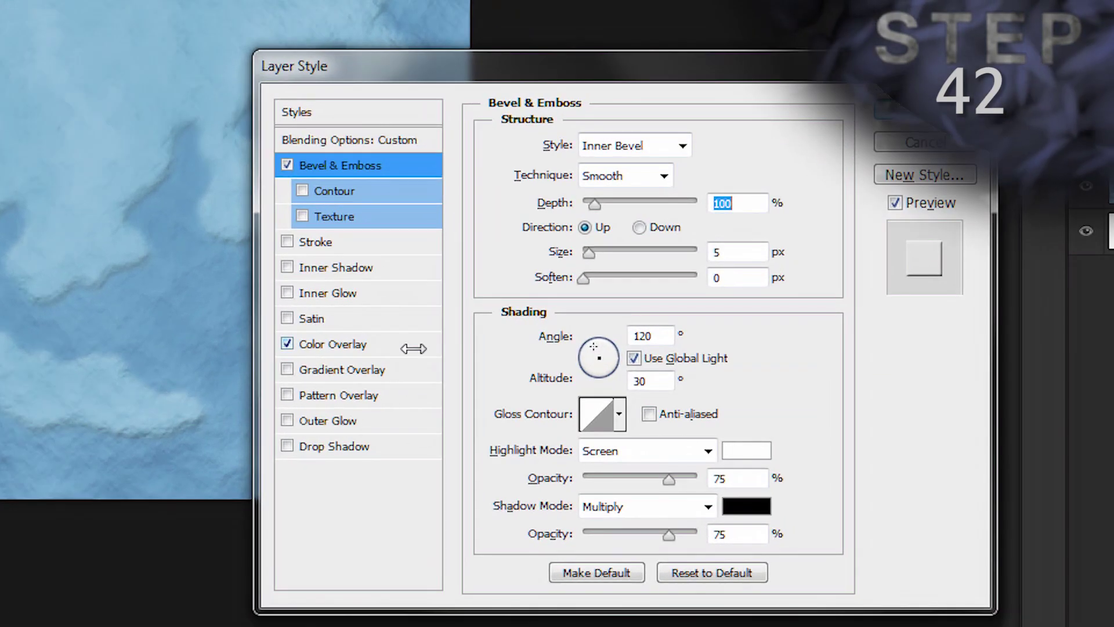
pyautogui.click(412, 342)
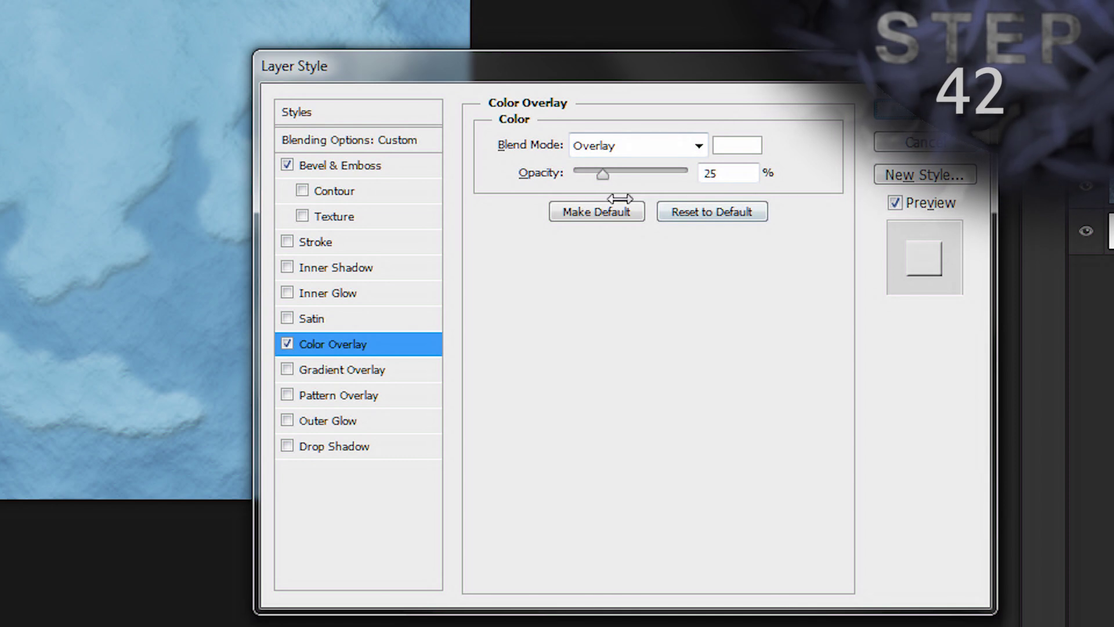
pyautogui.click(406, 164)
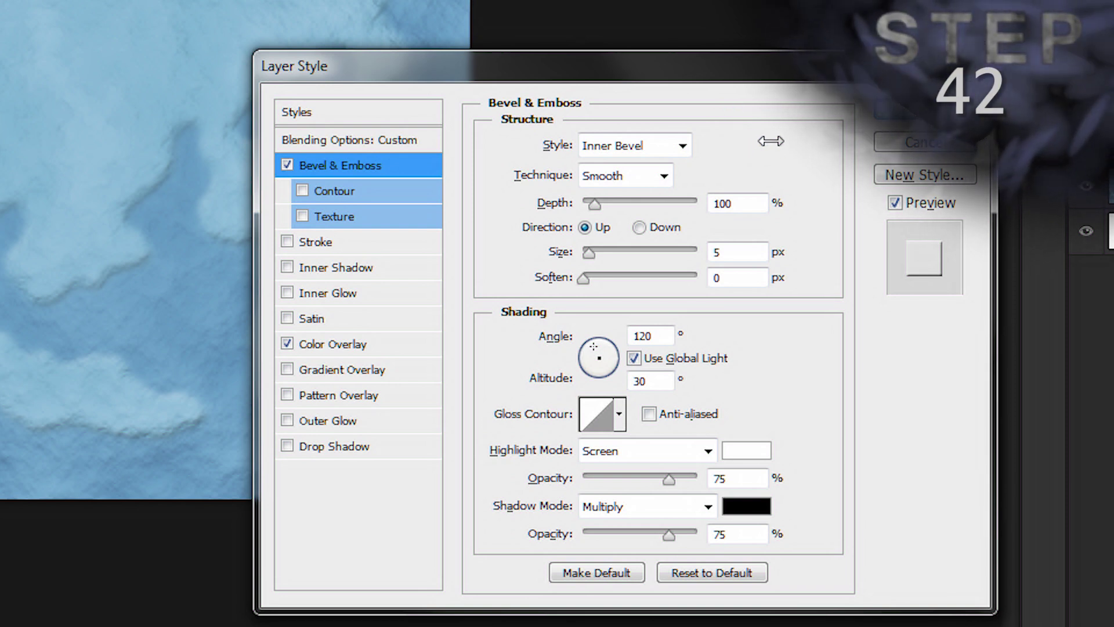
pyautogui.click(617, 145)
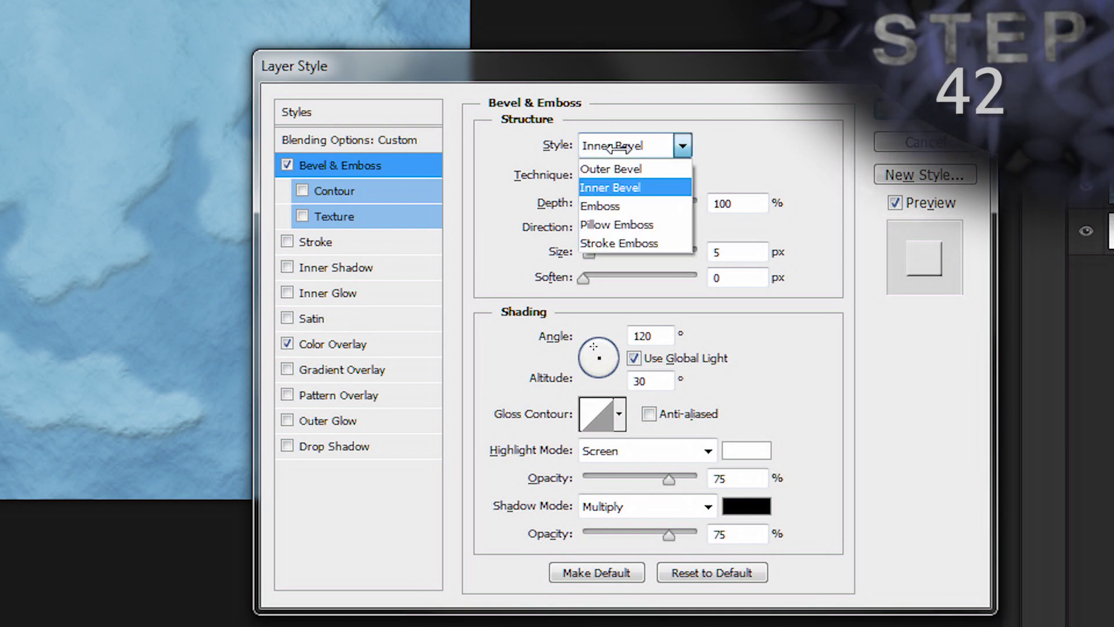
# - Make the bevel an Outer Bevel, Chisel Soft, depth 20, size 32, angle -30
pyautogui.click(661, 174)
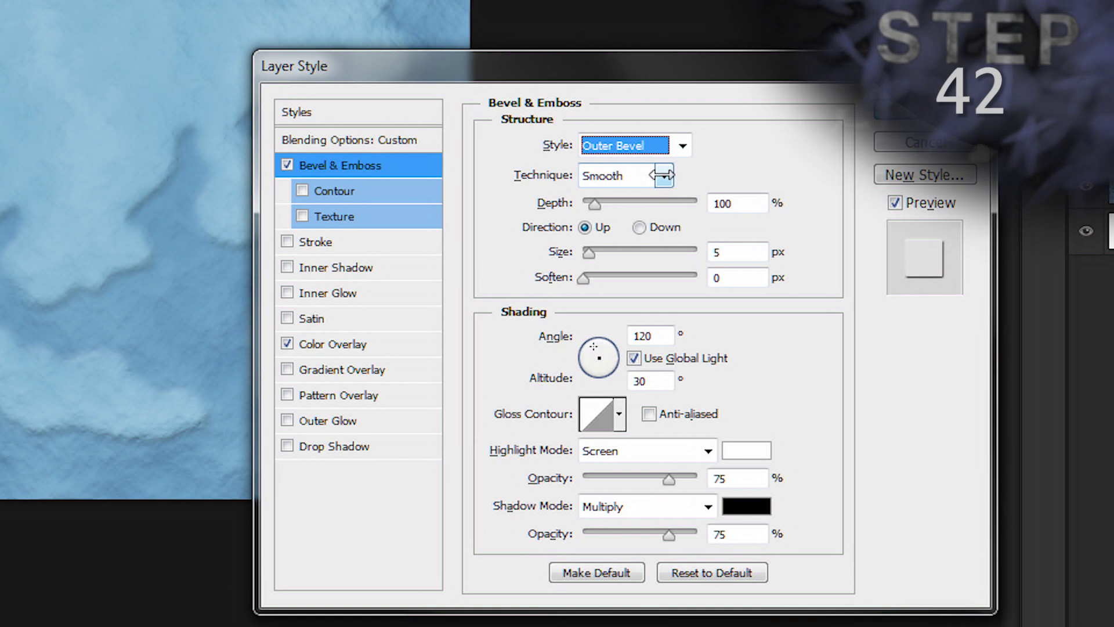
pyautogui.click(661, 174)
pyautogui.click(657, 233)
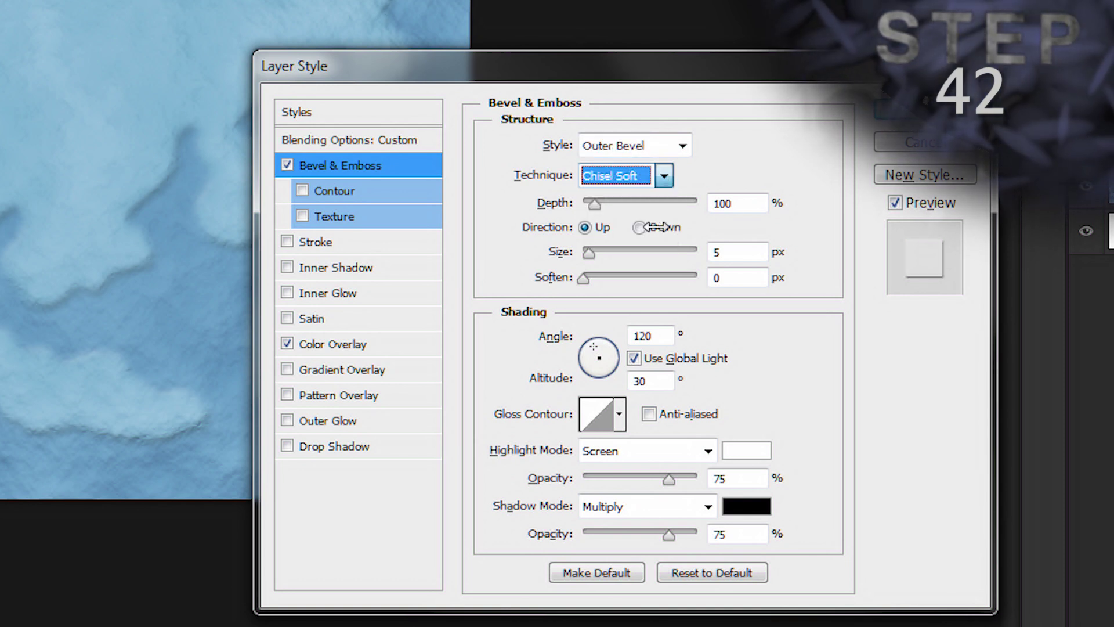
pyautogui.doubleClick(725, 202)
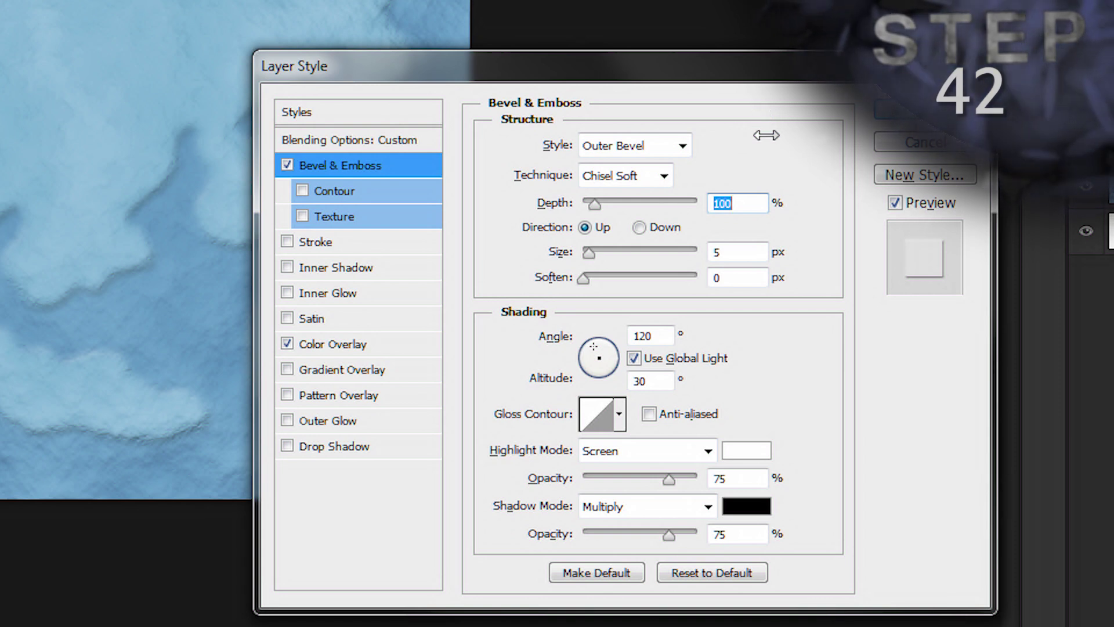
pyautogui.write('20')
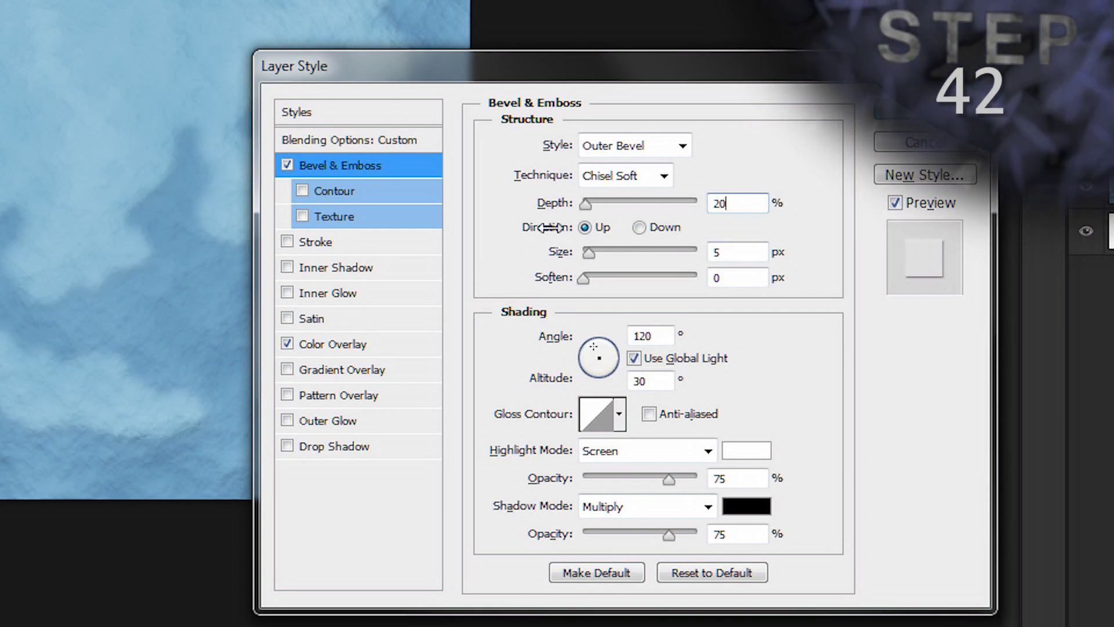
pyautogui.click(709, 251)
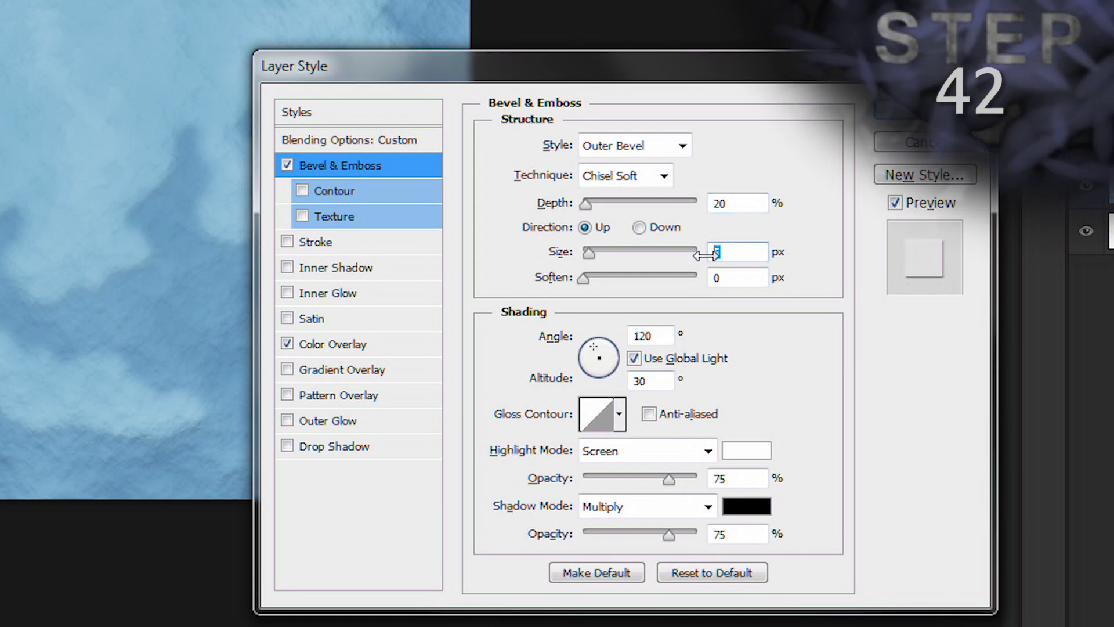
pyautogui.write('32')
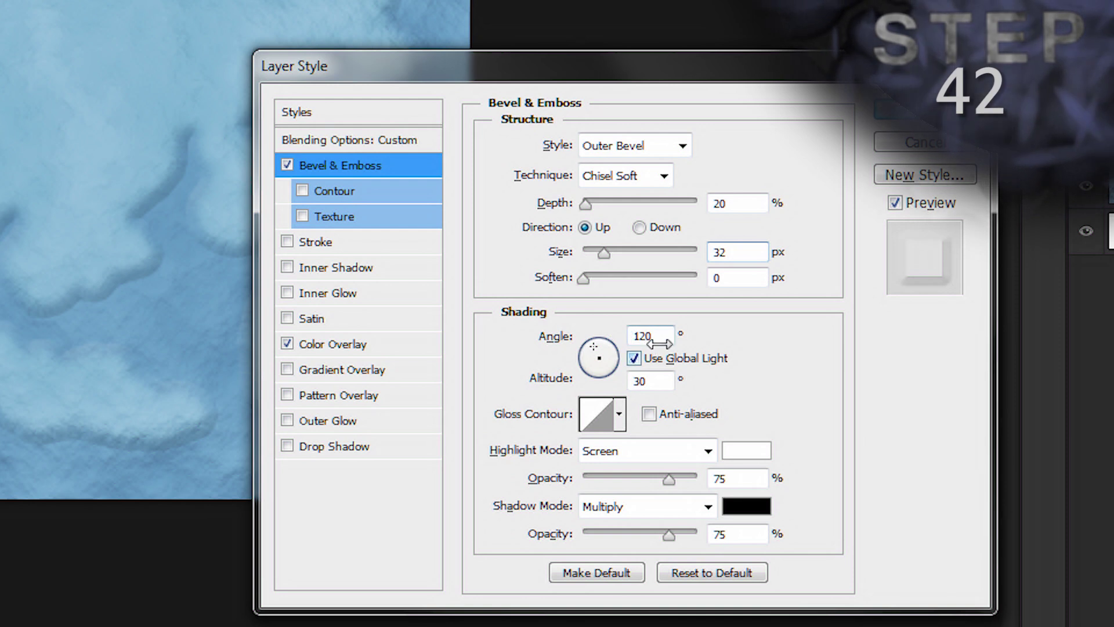
pyautogui.doubleClick(641, 337)
pyautogui.write('-30')
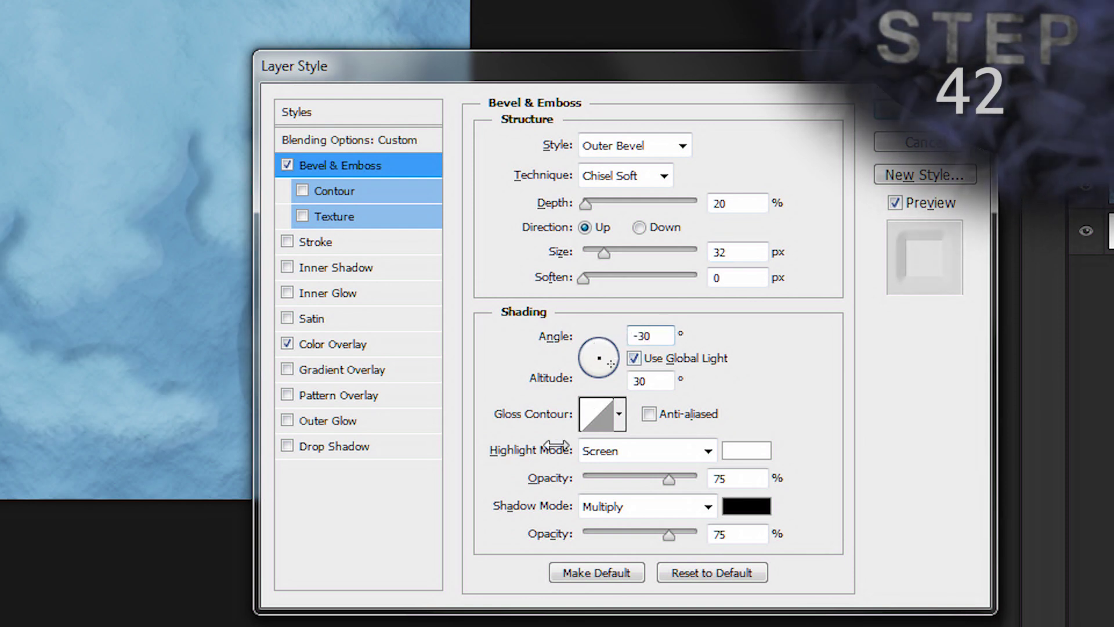
# - Set highlights to Linear Dodge (Add) at 13% and shadows to Linear Burn at 33%, then apply
pyautogui.click(708, 452)
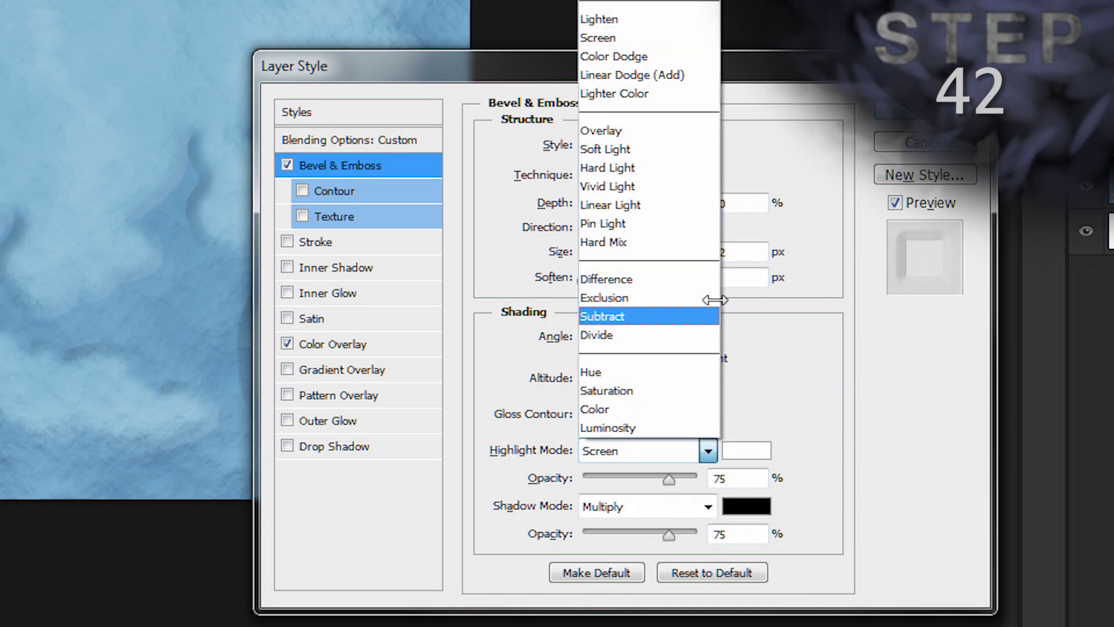
pyautogui.click(684, 76)
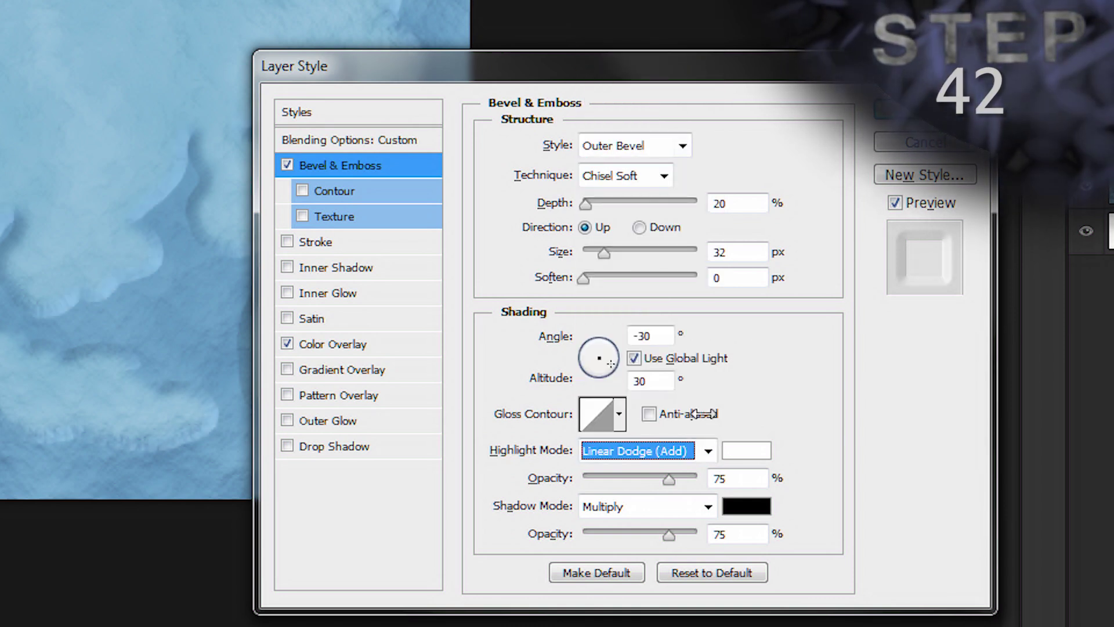
pyautogui.click(725, 475)
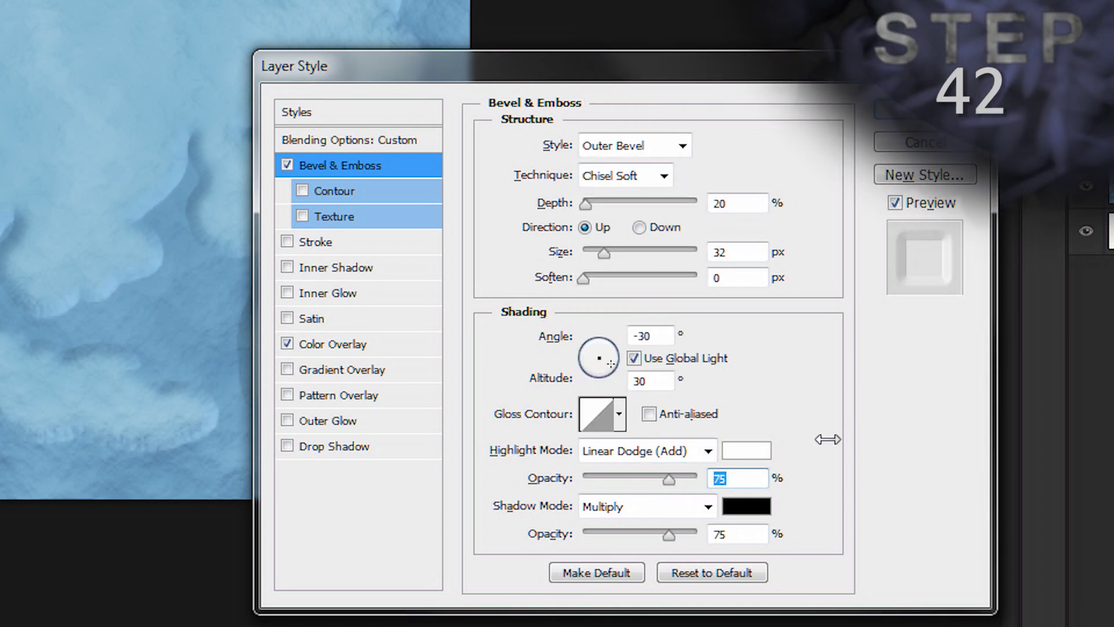
pyautogui.write('13')
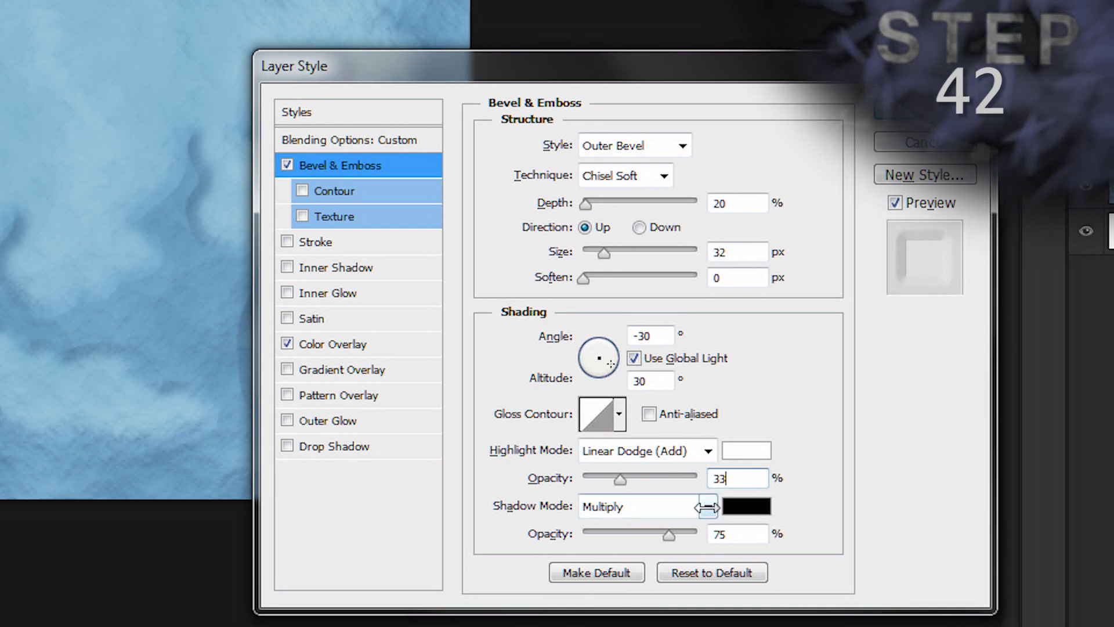
pyautogui.click(708, 507)
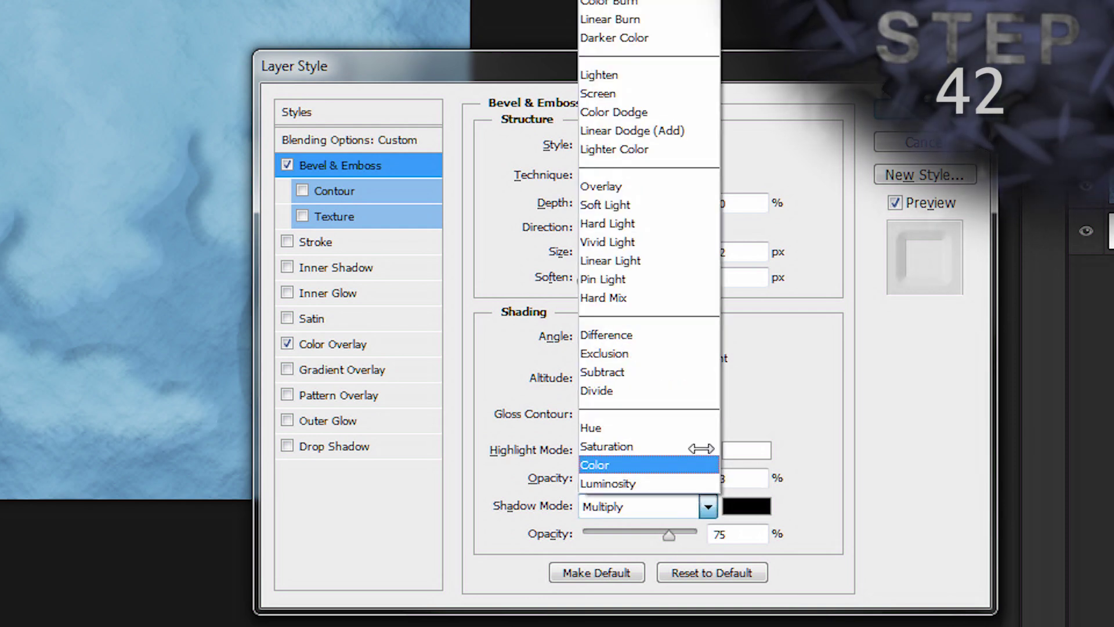
pyautogui.click(648, 13)
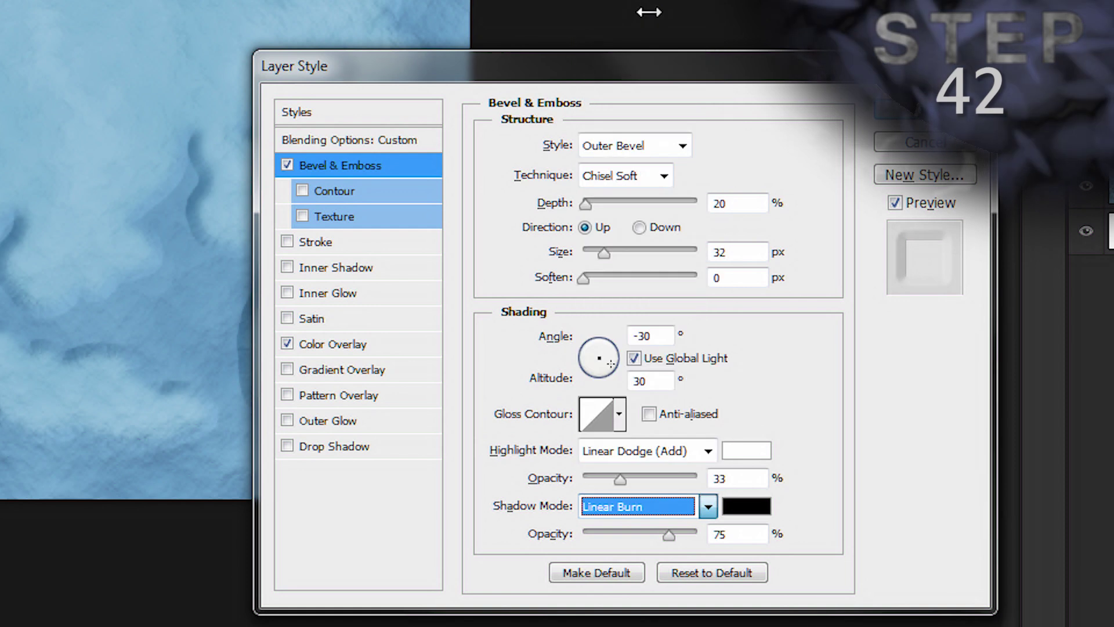
pyautogui.click(719, 530)
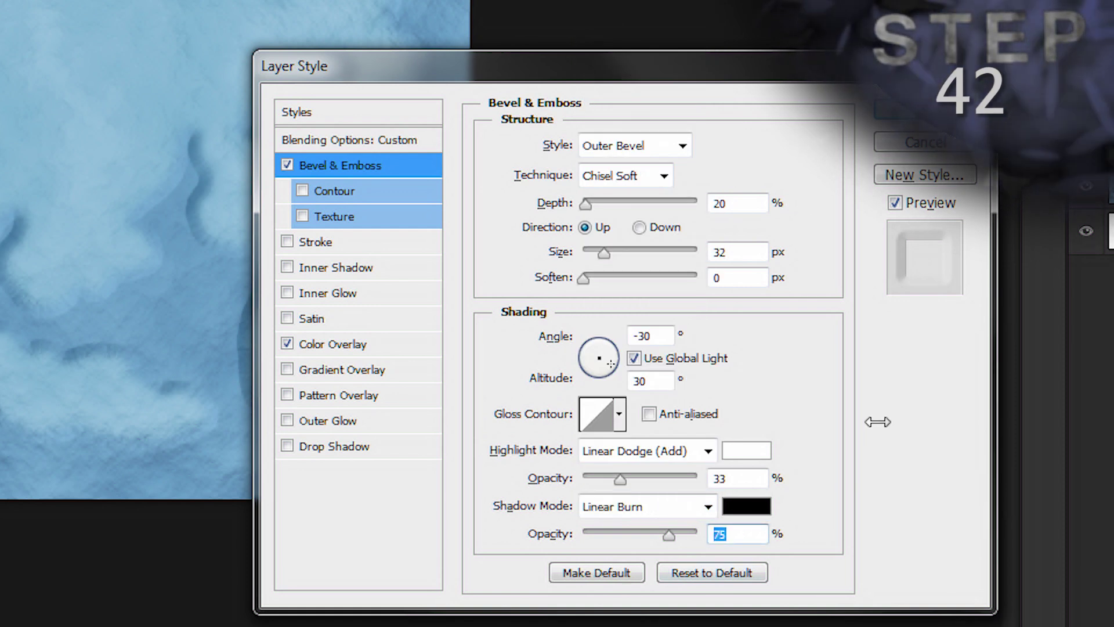
pyautogui.write('33')
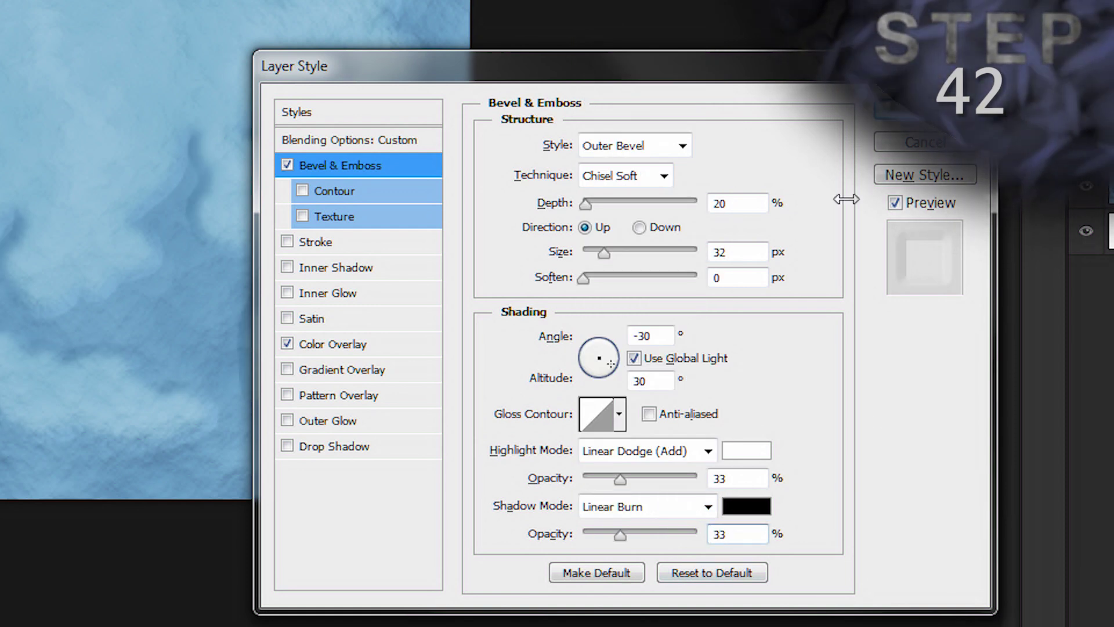
pyautogui.press('Return')
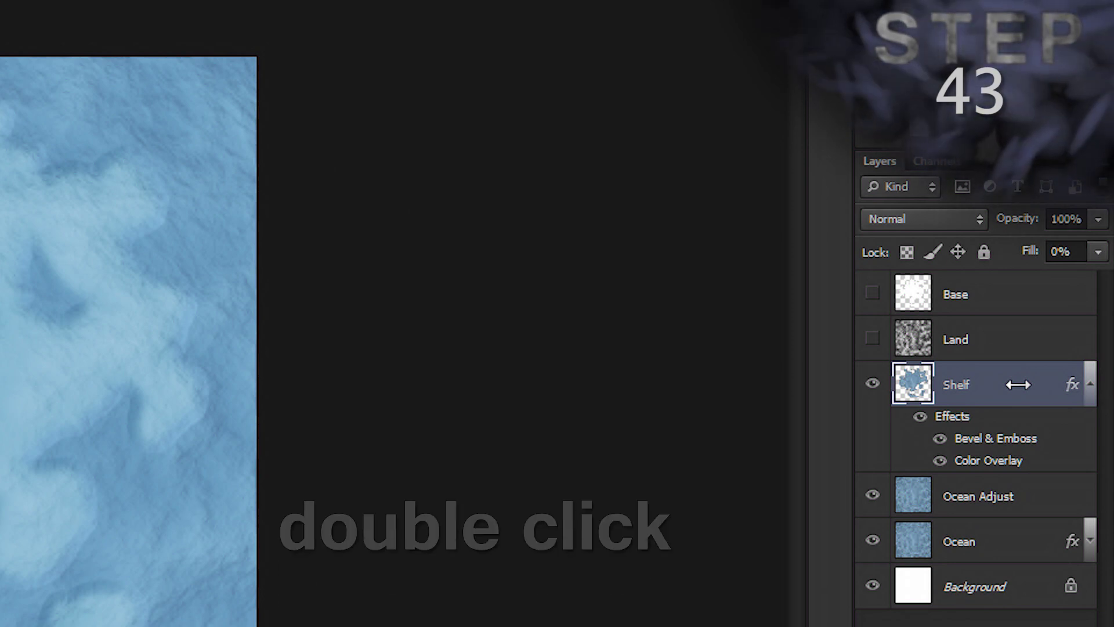
# - Reopen the Shelf layer style and enable Contour under Bevel & Emboss
pyautogui.doubleClick(1018, 384)
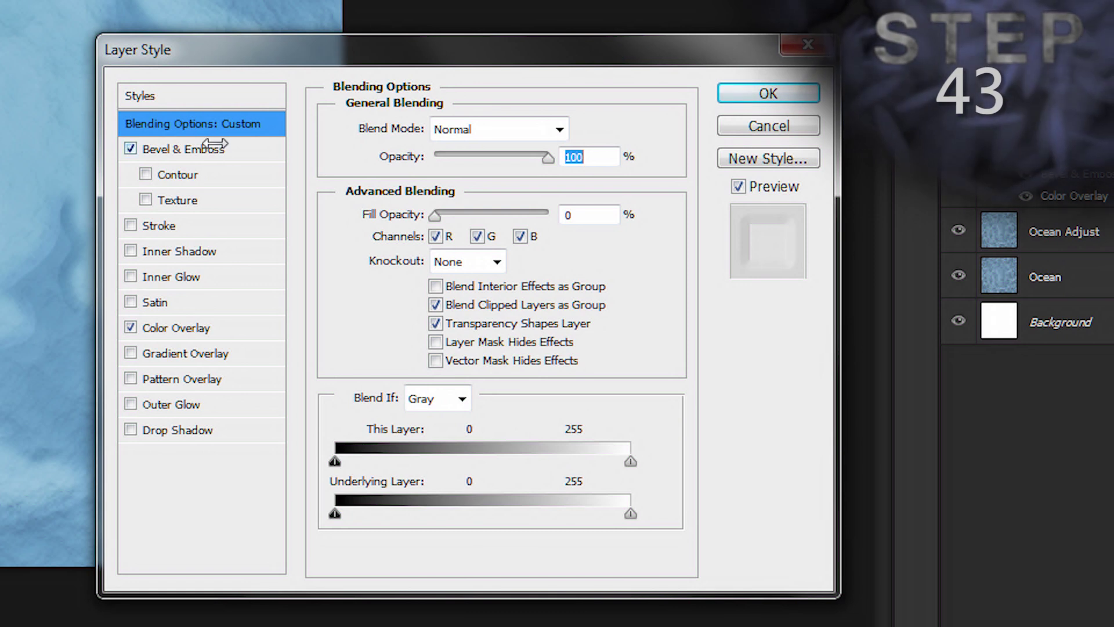
pyautogui.click(145, 174)
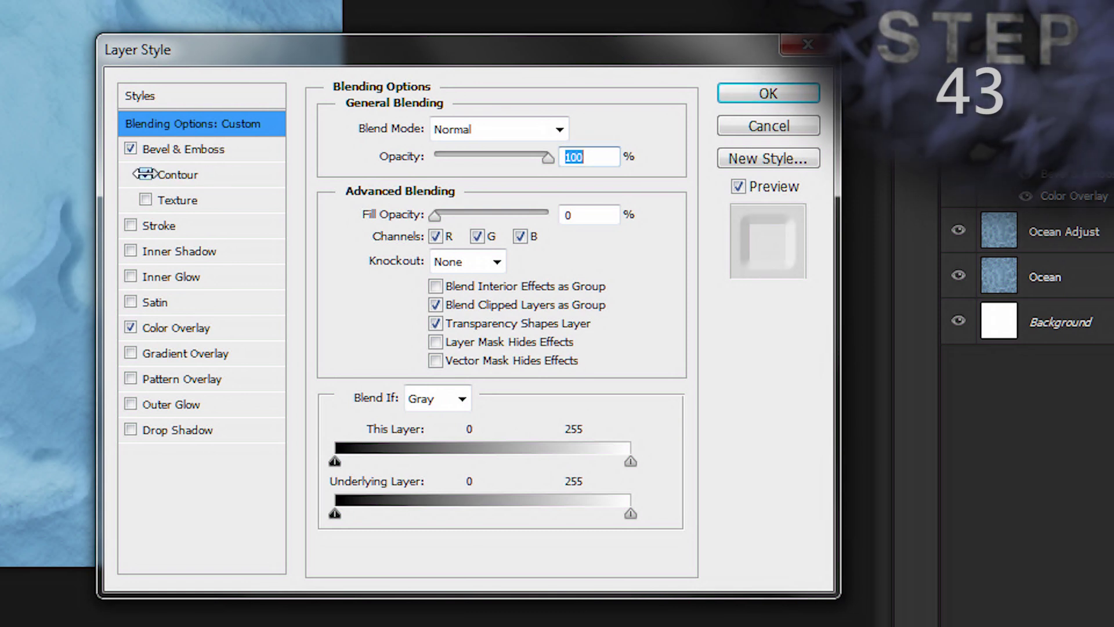
pyautogui.click(234, 176)
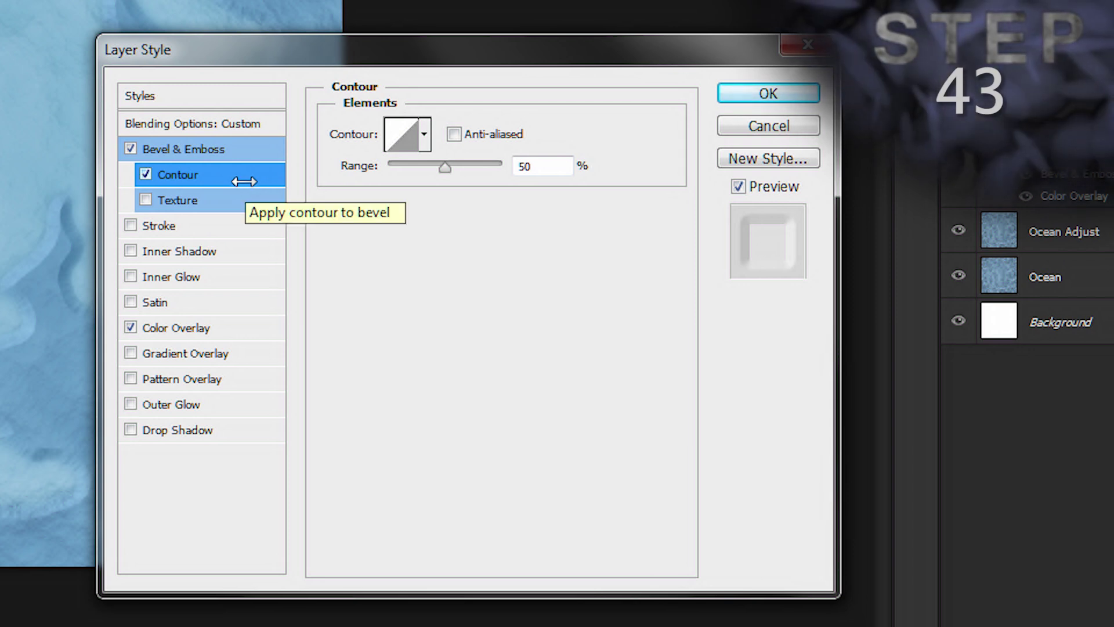
# - Shape the shelf bevel's contour curve with points at Input 25/Output 2 and 95/85
pyautogui.click(401, 135)
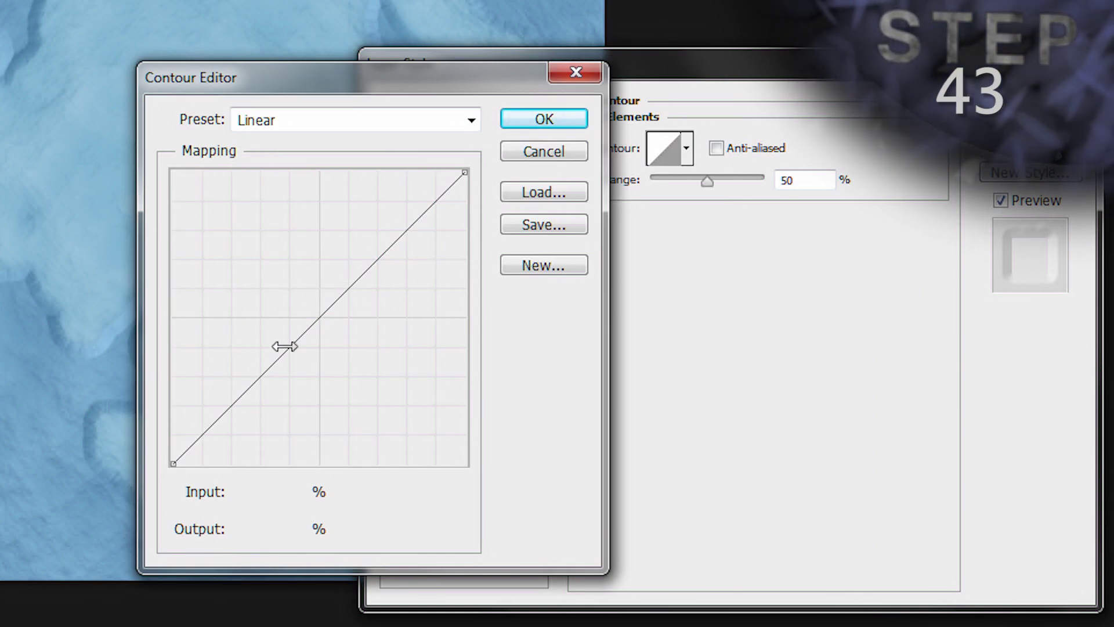
pyautogui.click(262, 377)
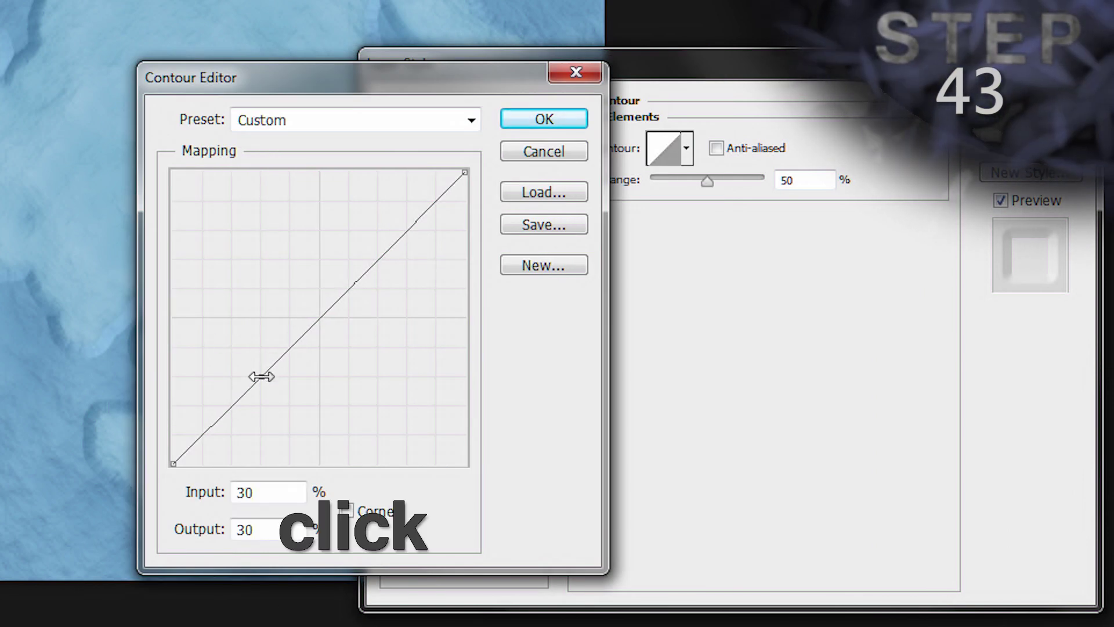
pyautogui.click(240, 491)
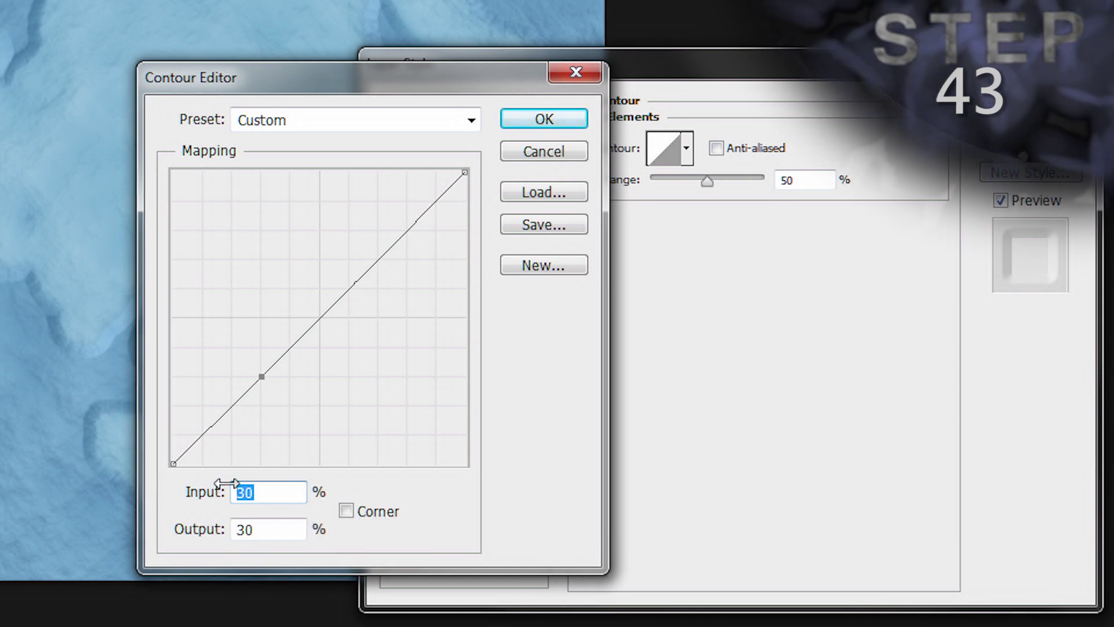
pyautogui.write('25')
pyautogui.press('Tab')
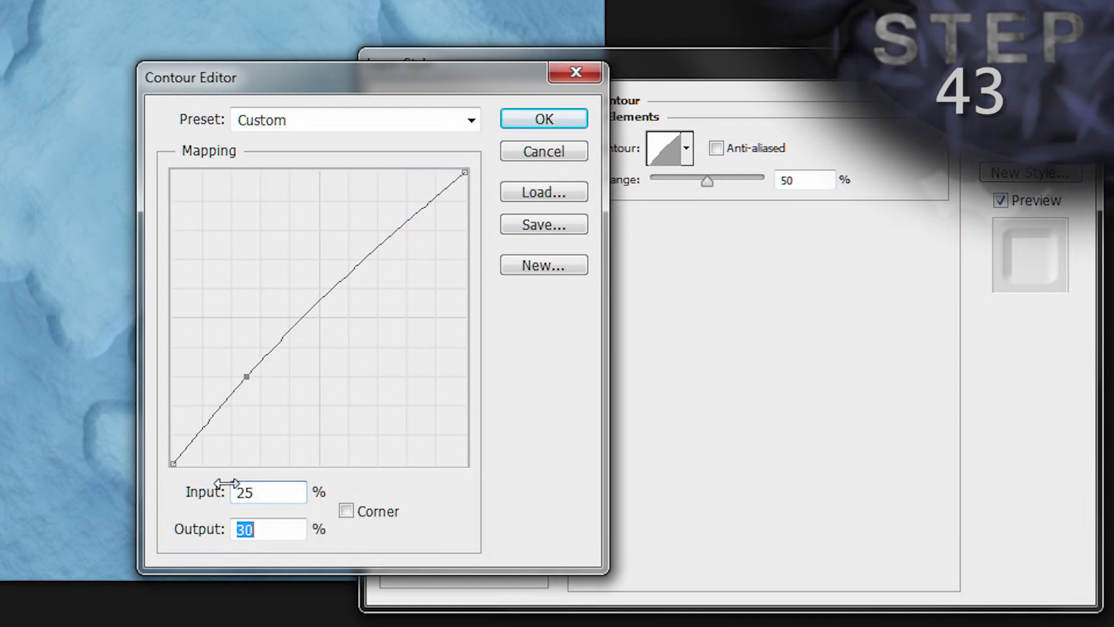
pyautogui.write('2')
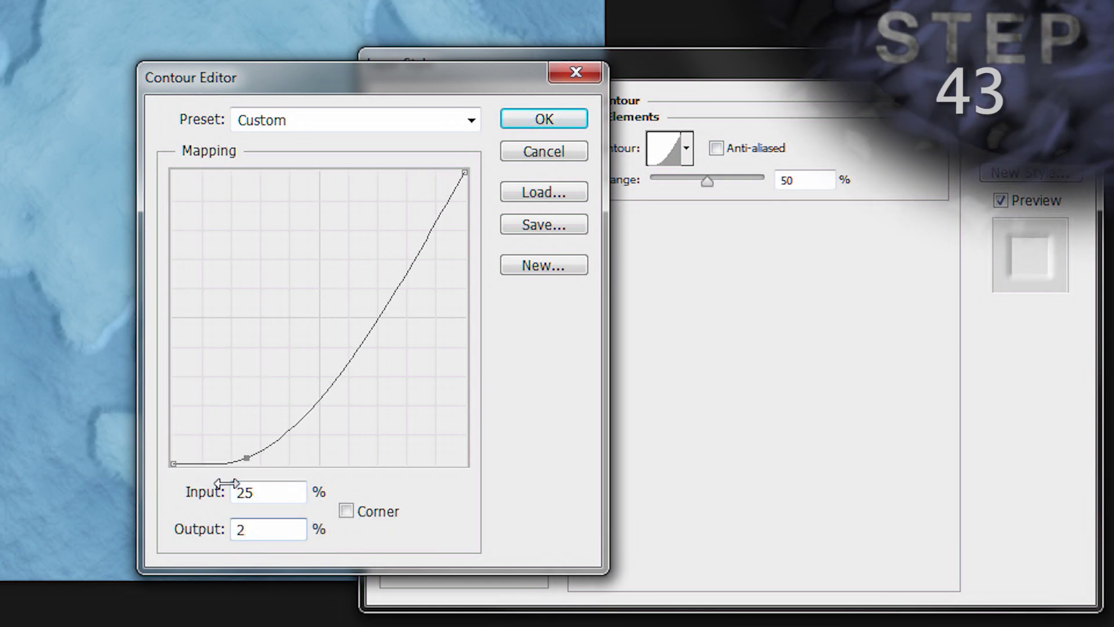
pyautogui.click(407, 272)
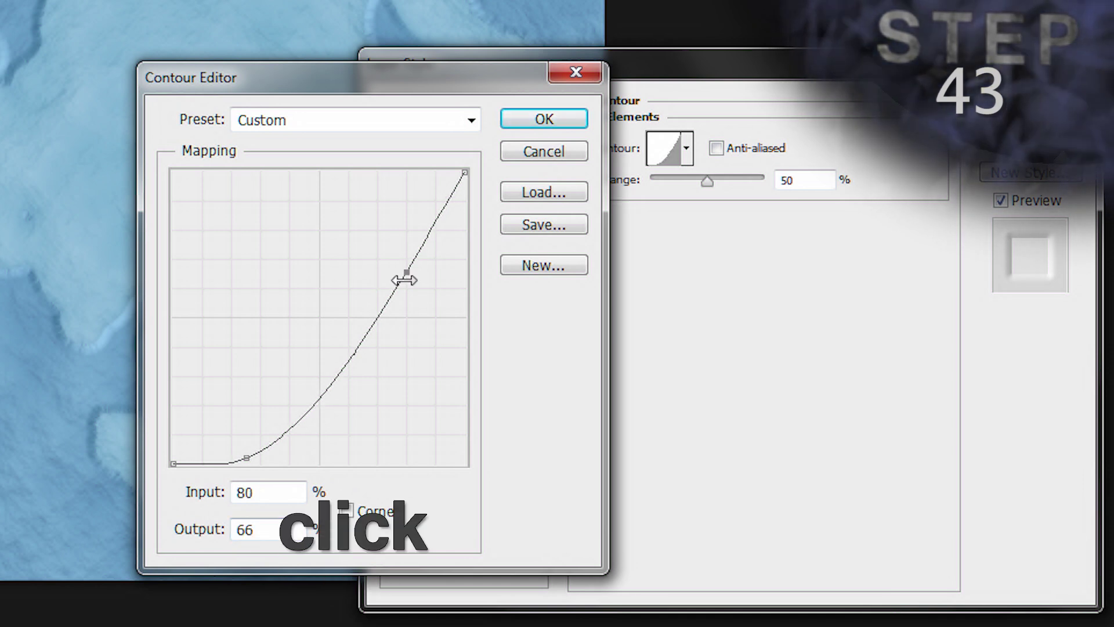
pyautogui.click(165, 500)
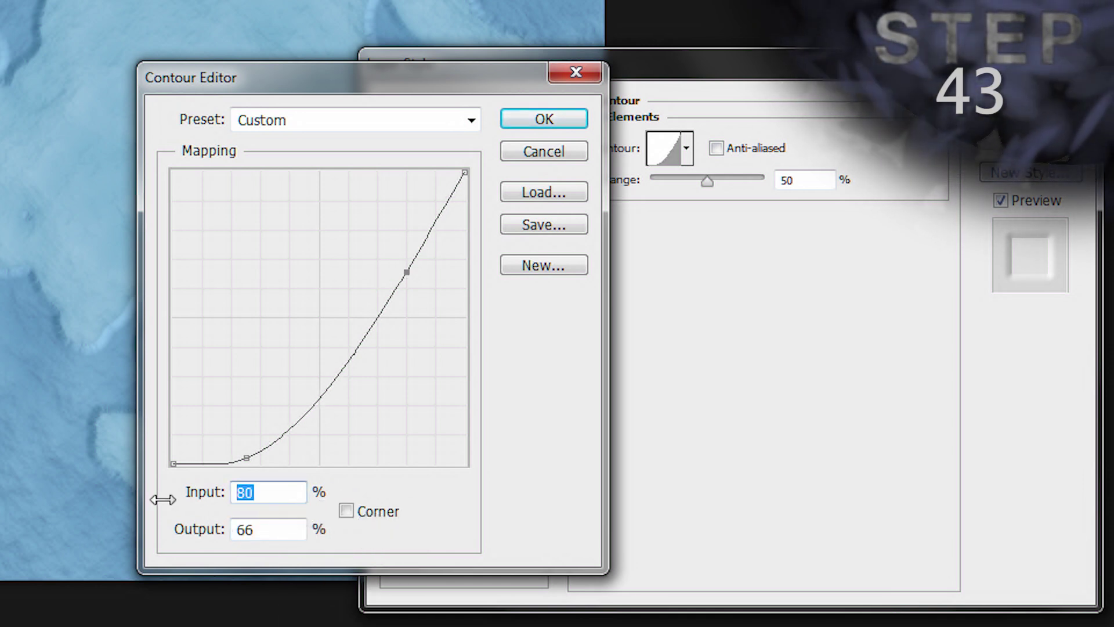
pyautogui.write('95')
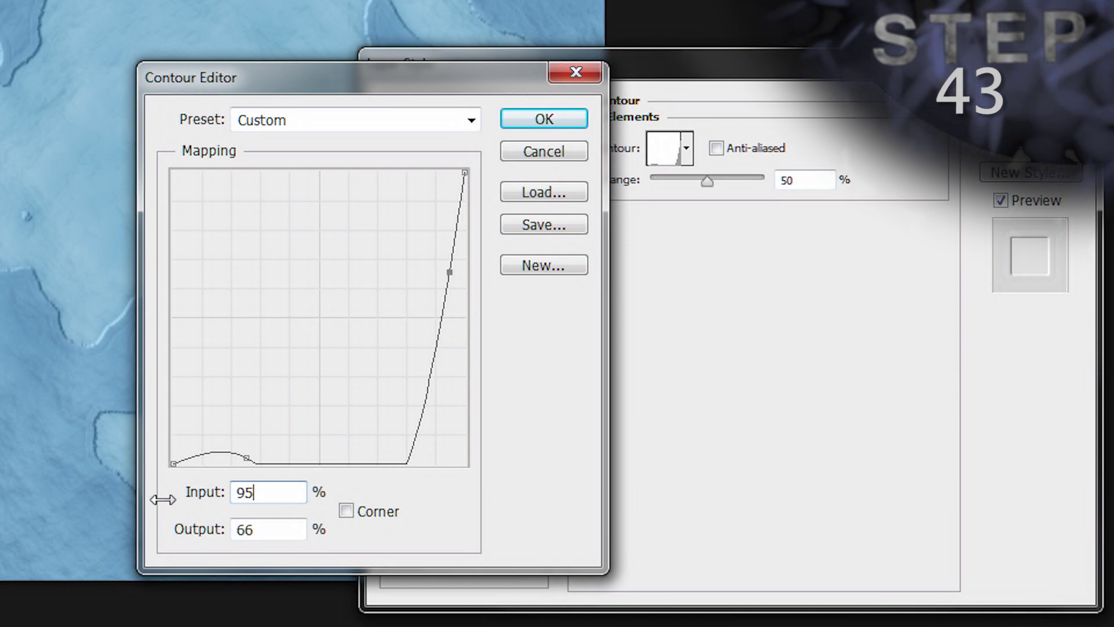
pyautogui.press('Tab')
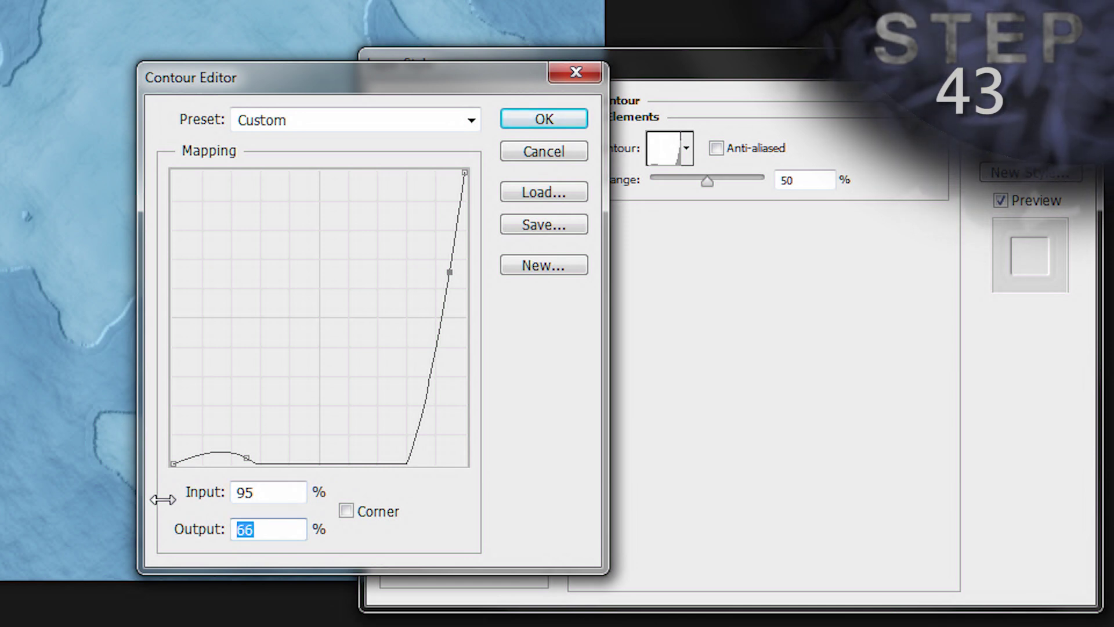
pyautogui.write('85')
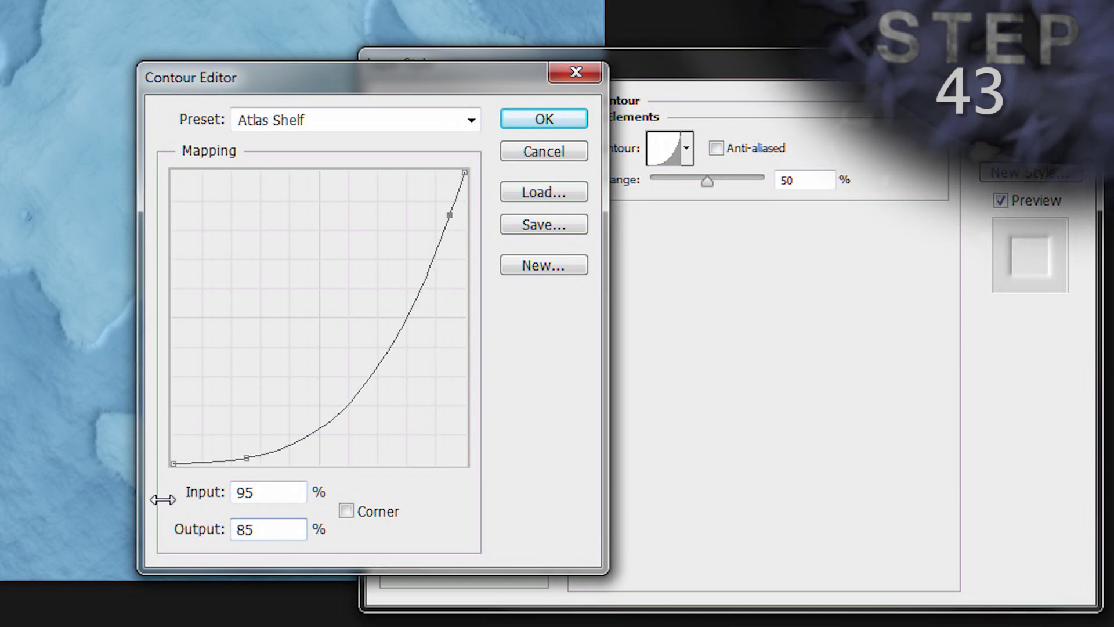
# - Save the curve as the 'Atlas Shelf' contour preset and apply the layer style
pyautogui.click(515, 265)
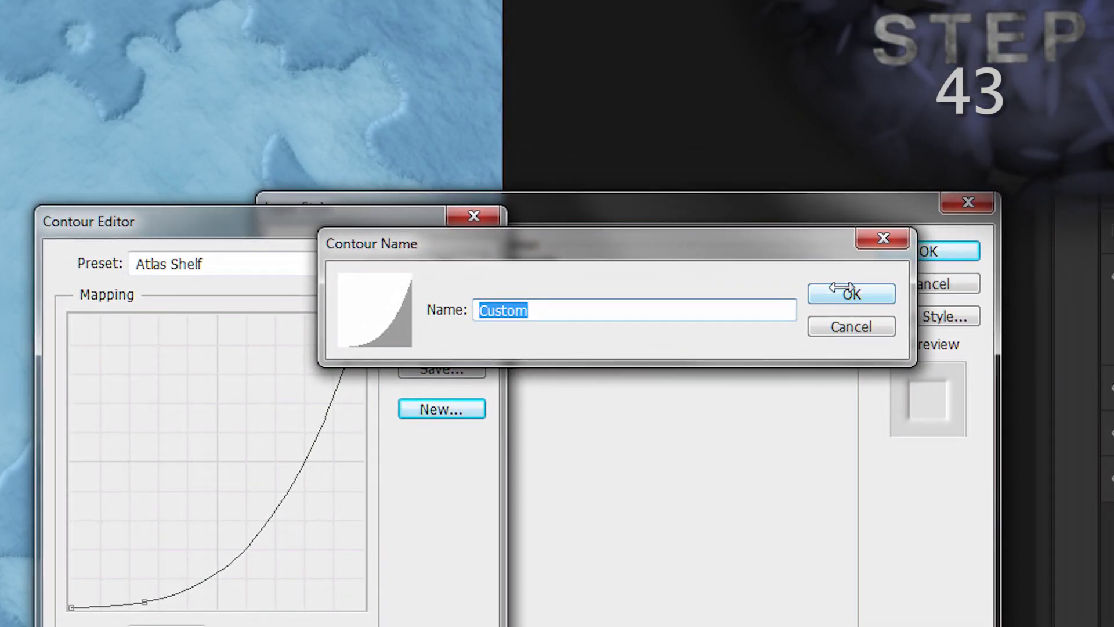
pyautogui.press('Return')
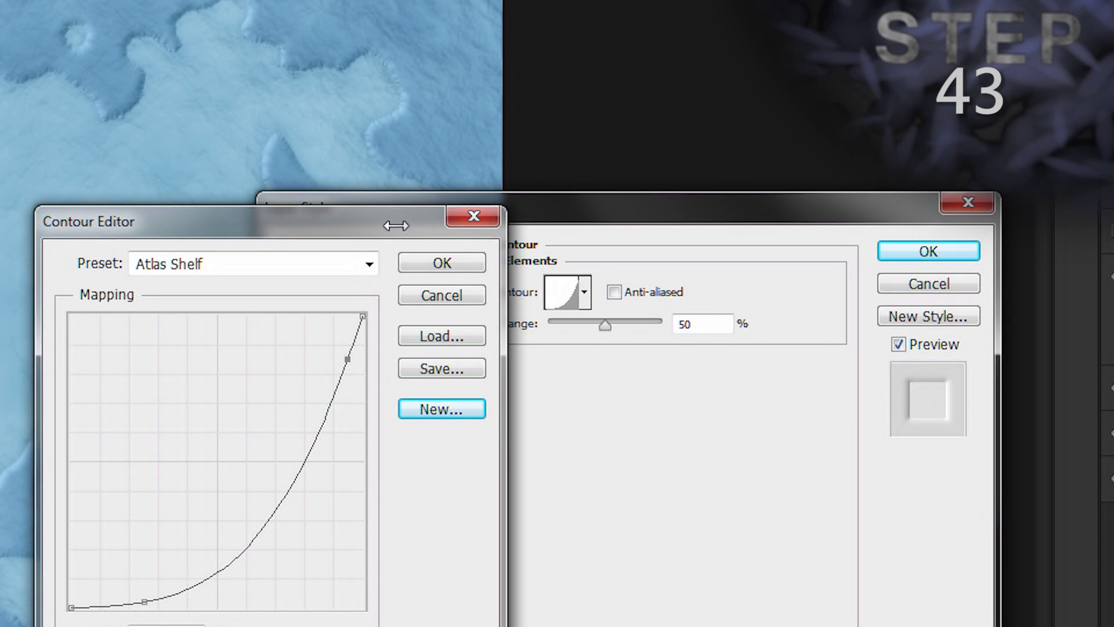
pyautogui.click(441, 263)
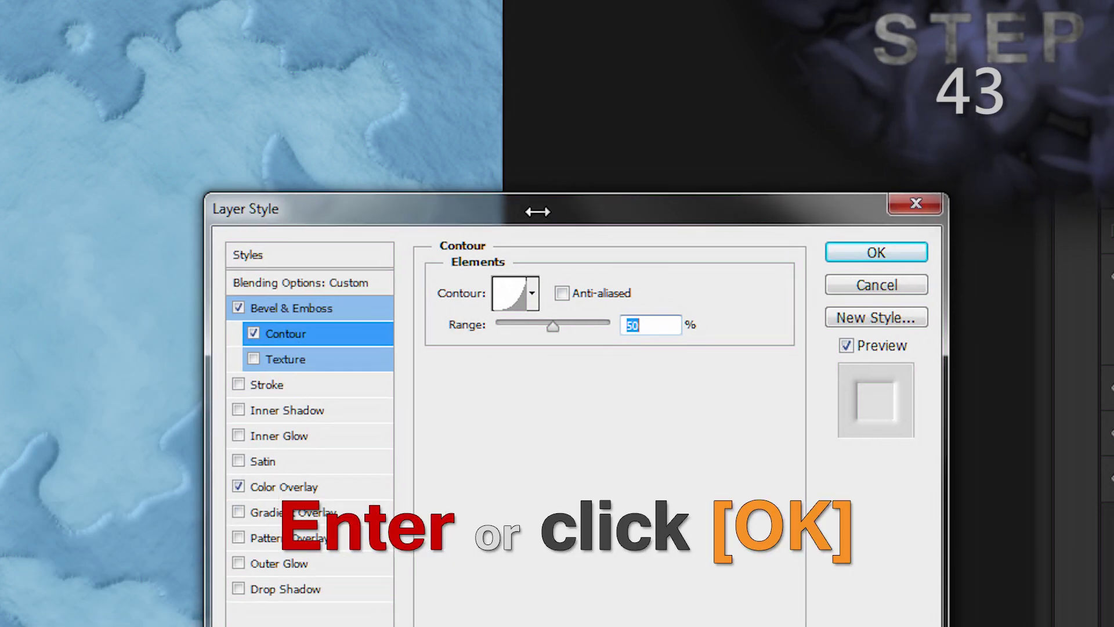
pyautogui.click(838, 248)
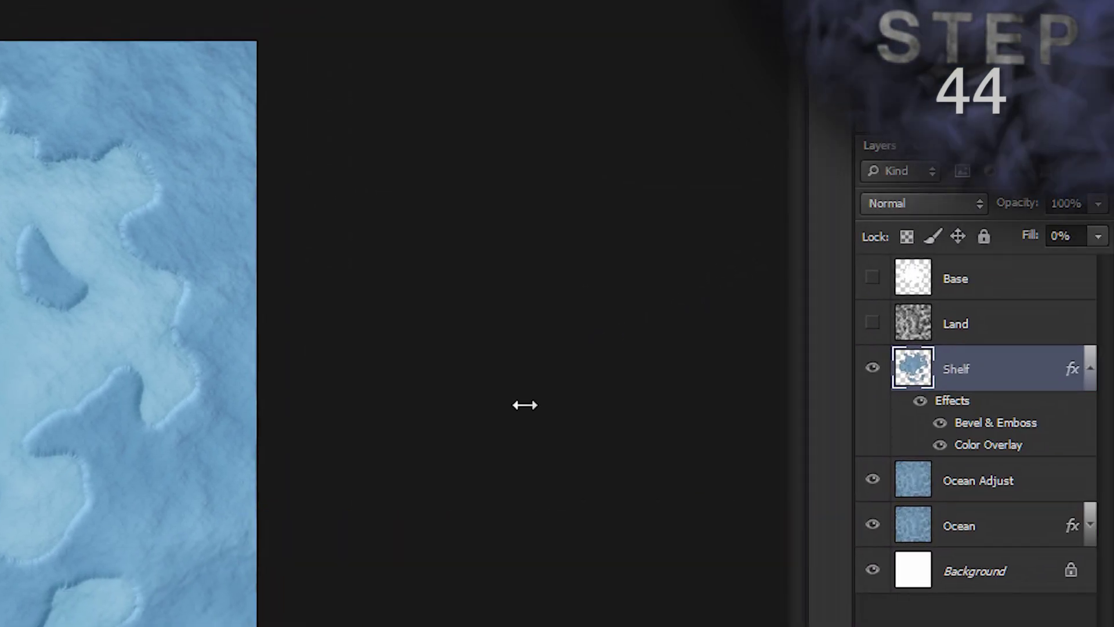
# - Group the Shelf, Ocean Adjust and Ocean layers together
pyautogui.click(1090, 367)
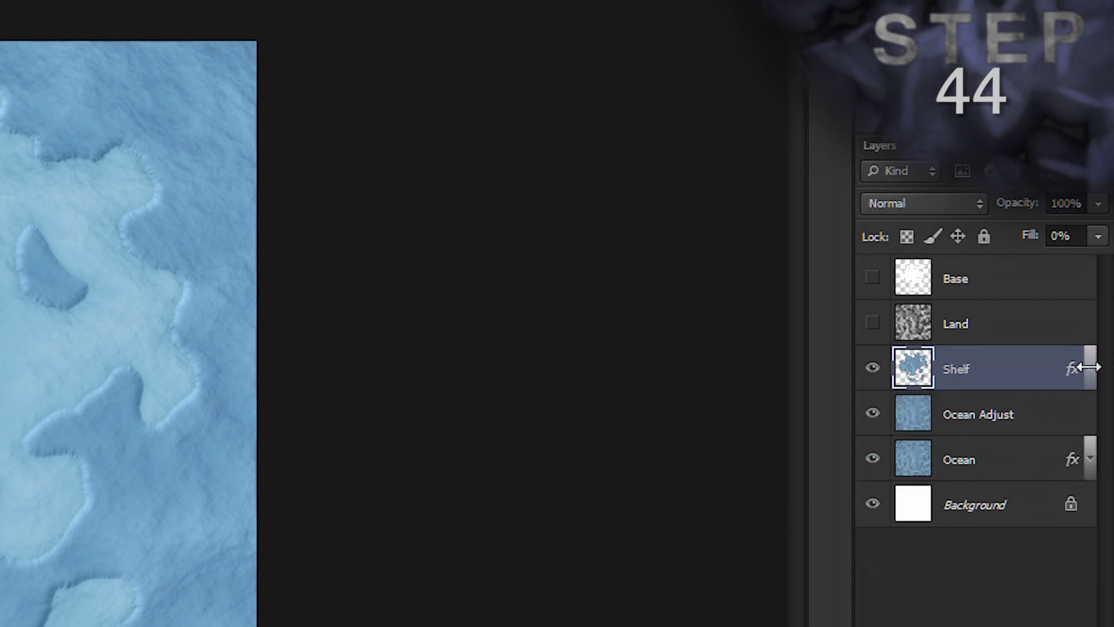
pyautogui.keyDown('ctrl'); pyautogui.click(1041, 413); pyautogui.keyUp('ctrl')
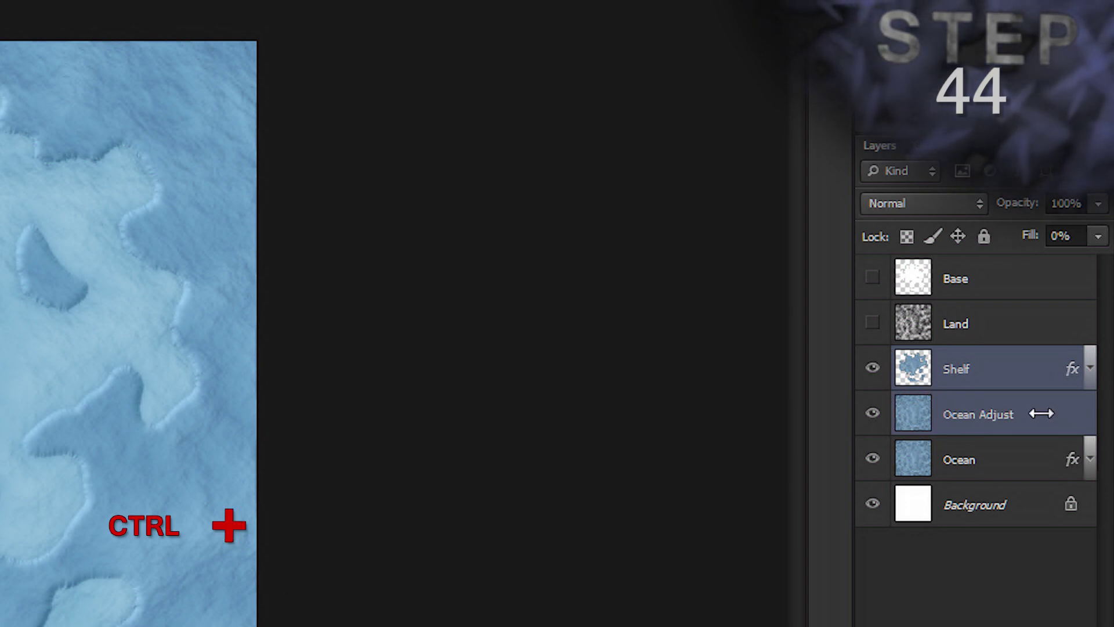
pyautogui.keyDown('ctrl'); pyautogui.click(1018, 467); pyautogui.keyUp('ctrl')
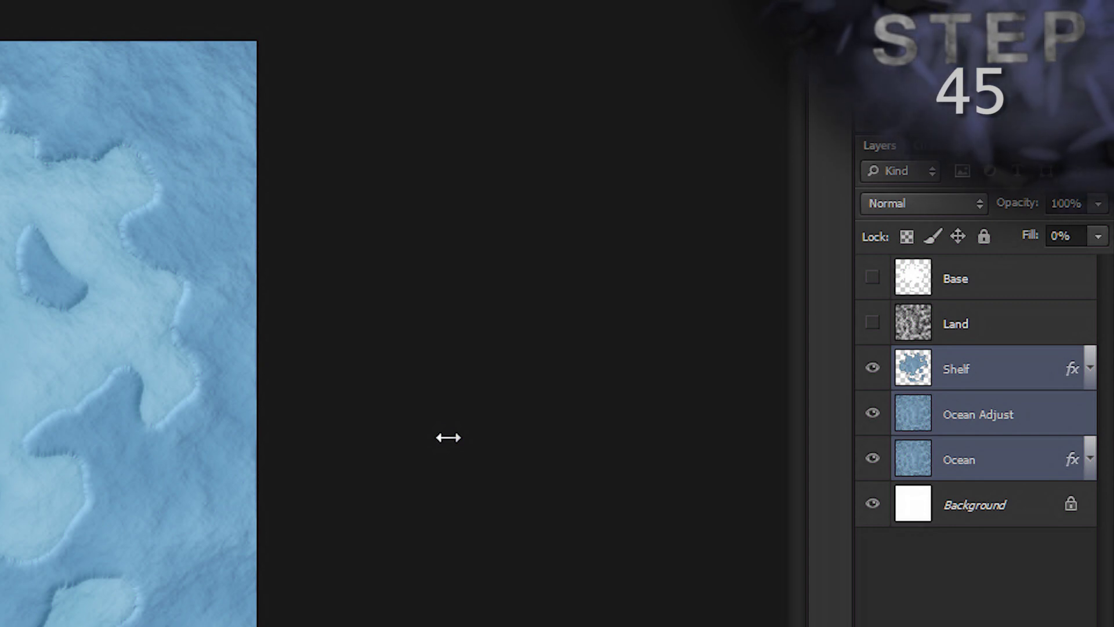
pyautogui.hotkey('ctrl', 'g')
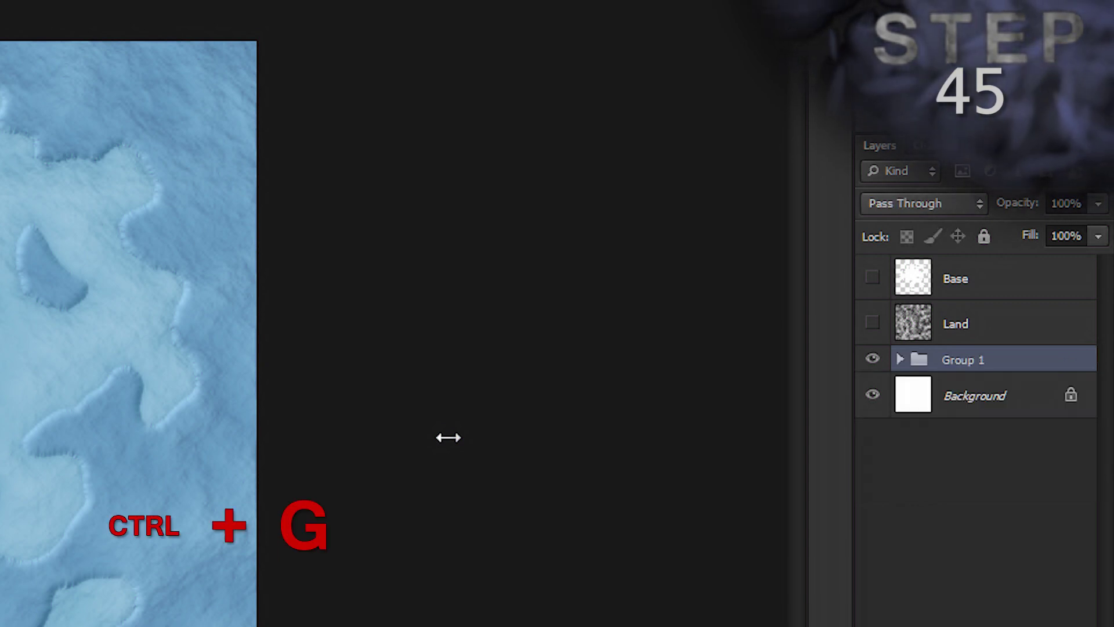
# - Rename the new group to 'Ocean Group' and make the Land layer visible again
pyautogui.doubleClick(964, 360)
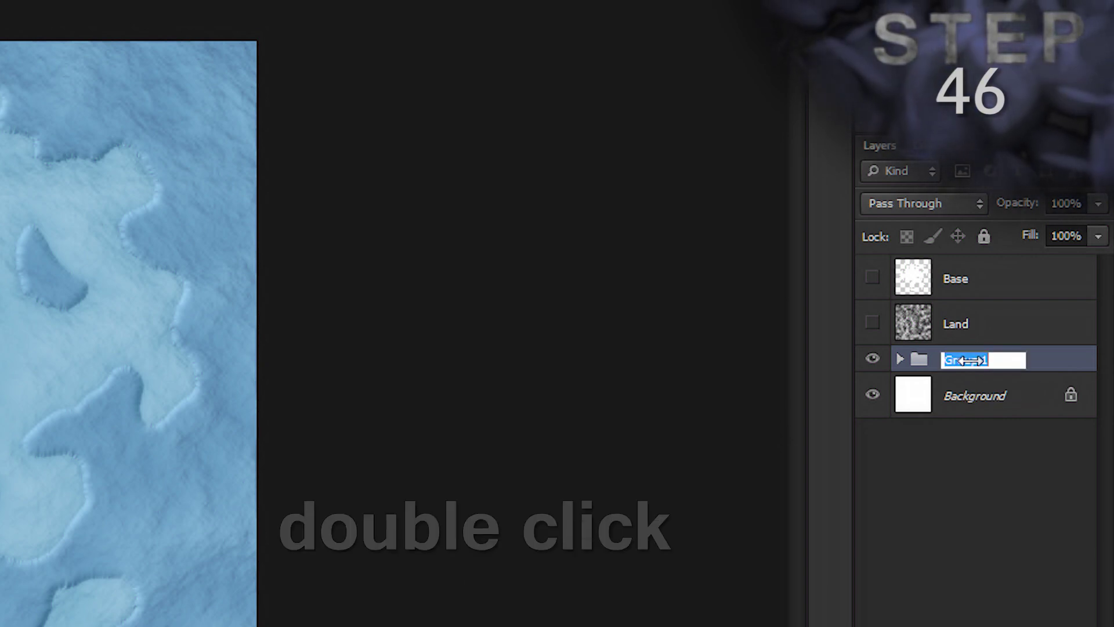
pyautogui.write('Ocean ')
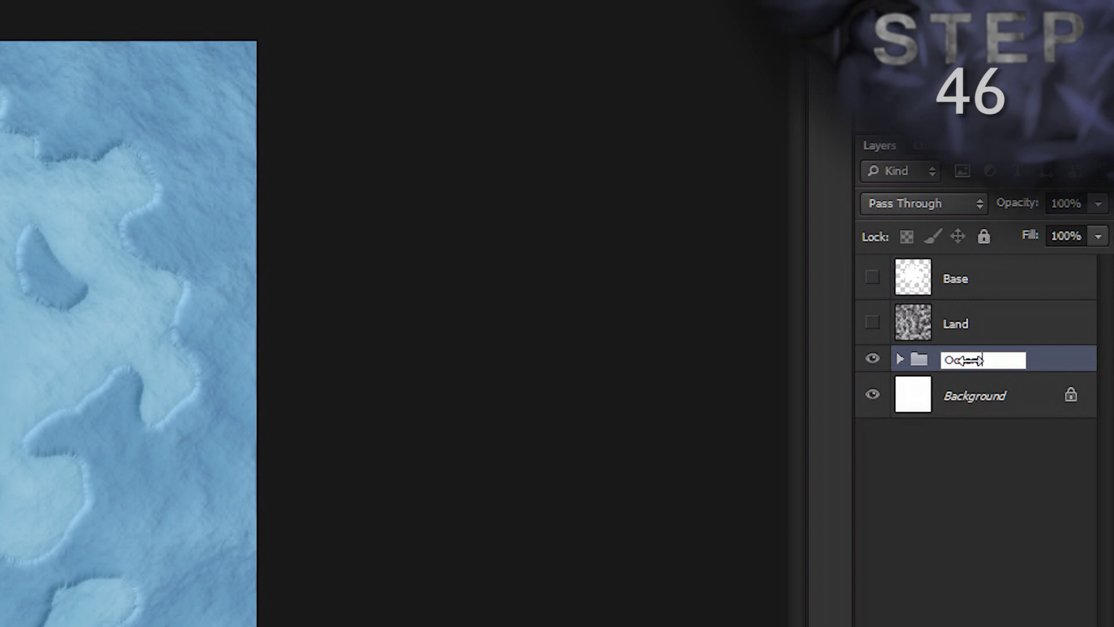
pyautogui.write('Group')
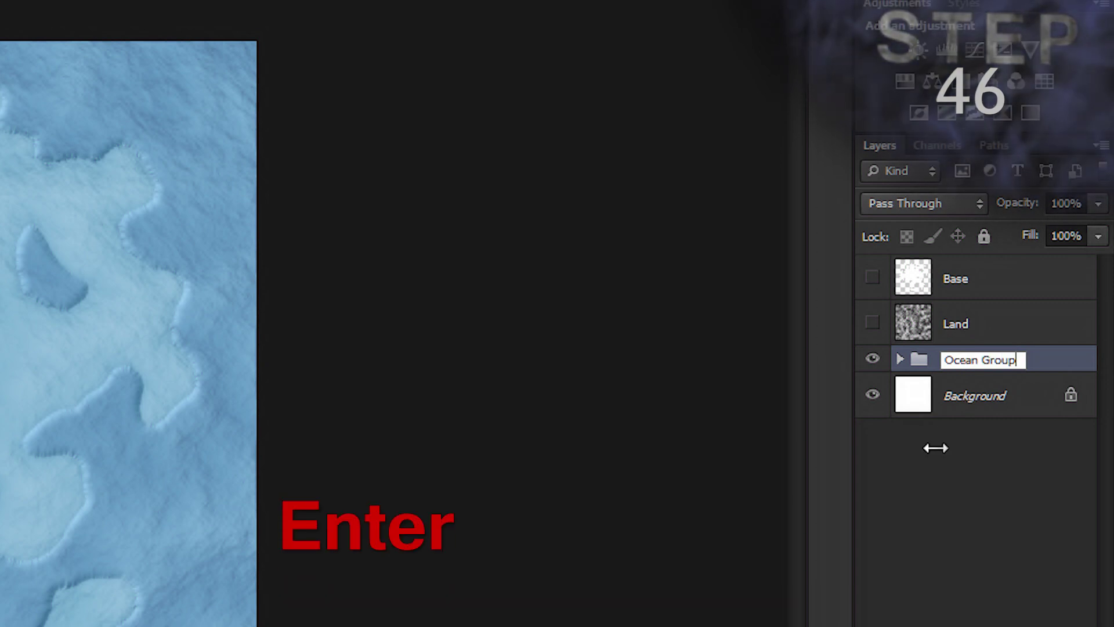
pyautogui.press('Return')
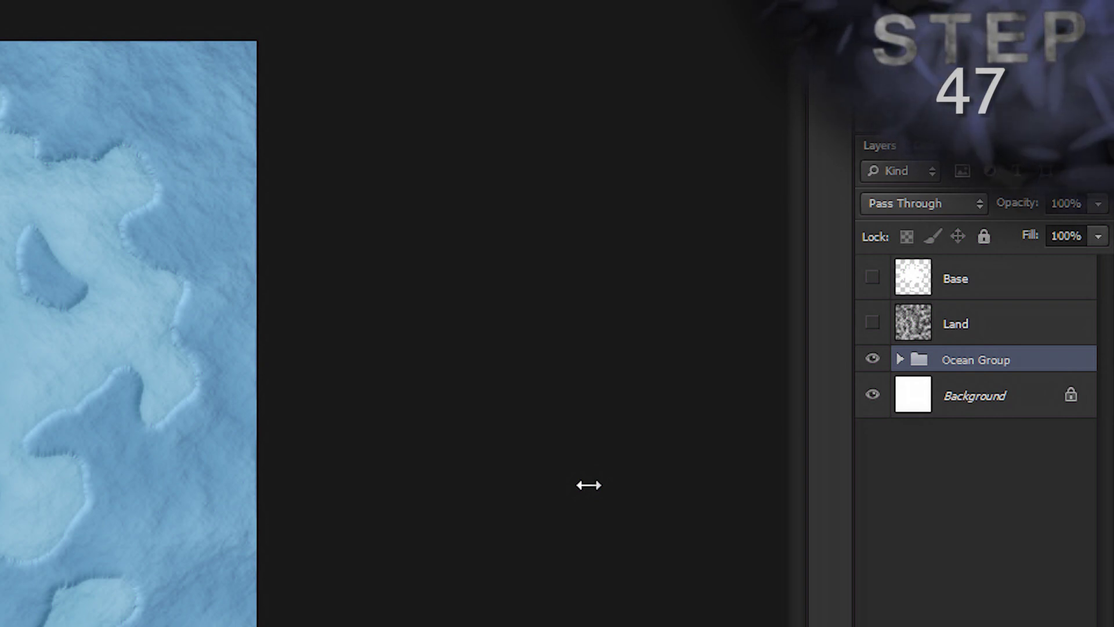
pyautogui.click(873, 324)
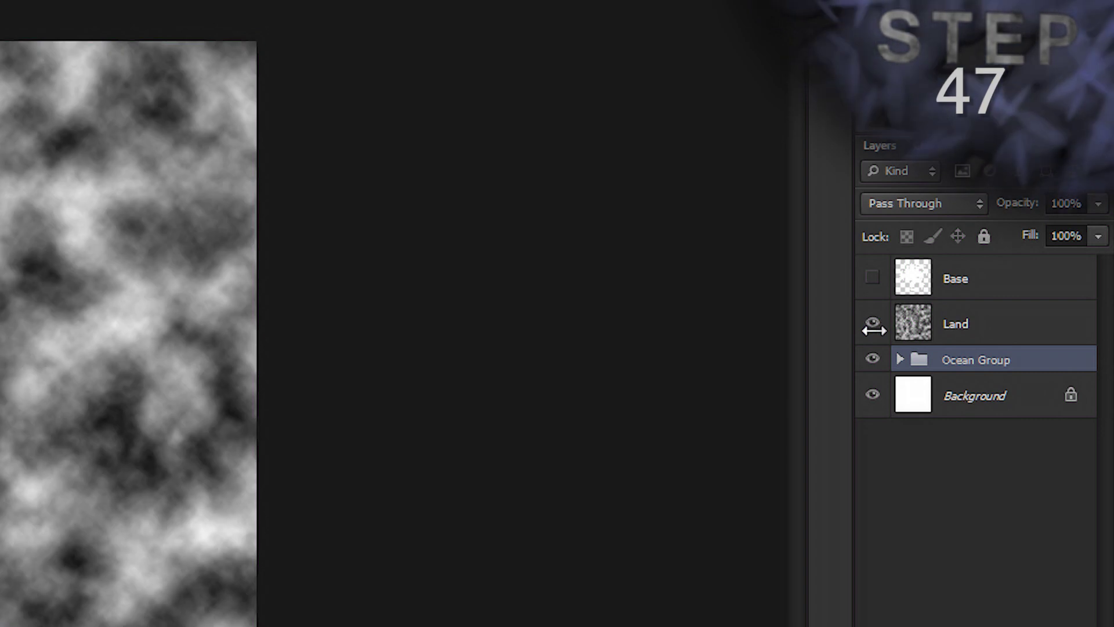
# - Duplicate the Land layer as a new layer named 'Hills'
pyautogui.click(1030, 325)
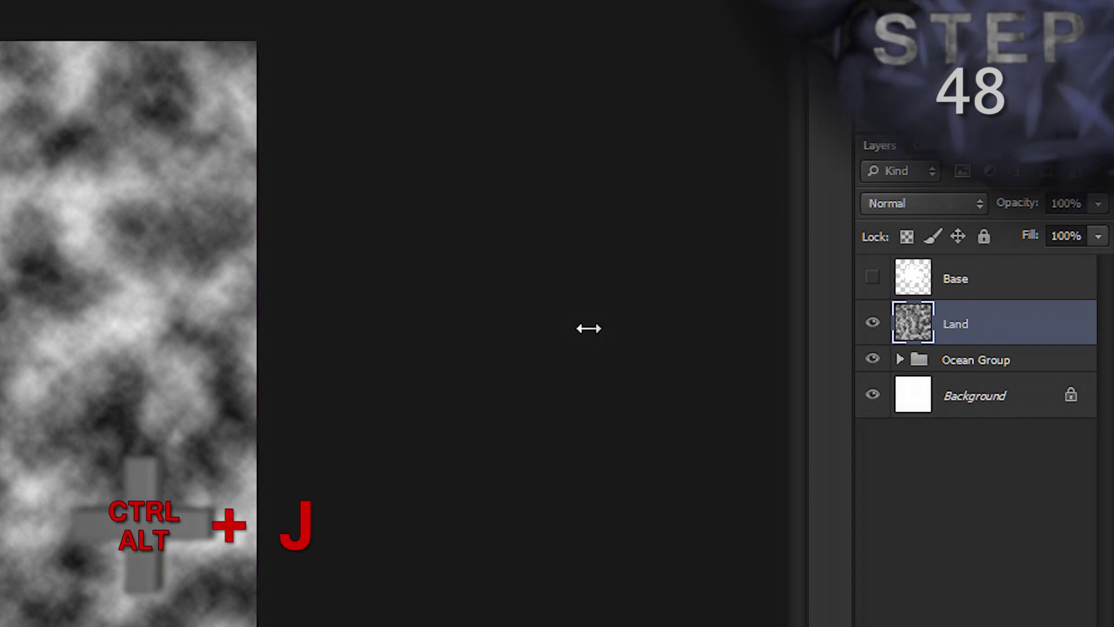
pyautogui.hotkey('ctrl', 'alt', 'j')
pyautogui.write('Hills')
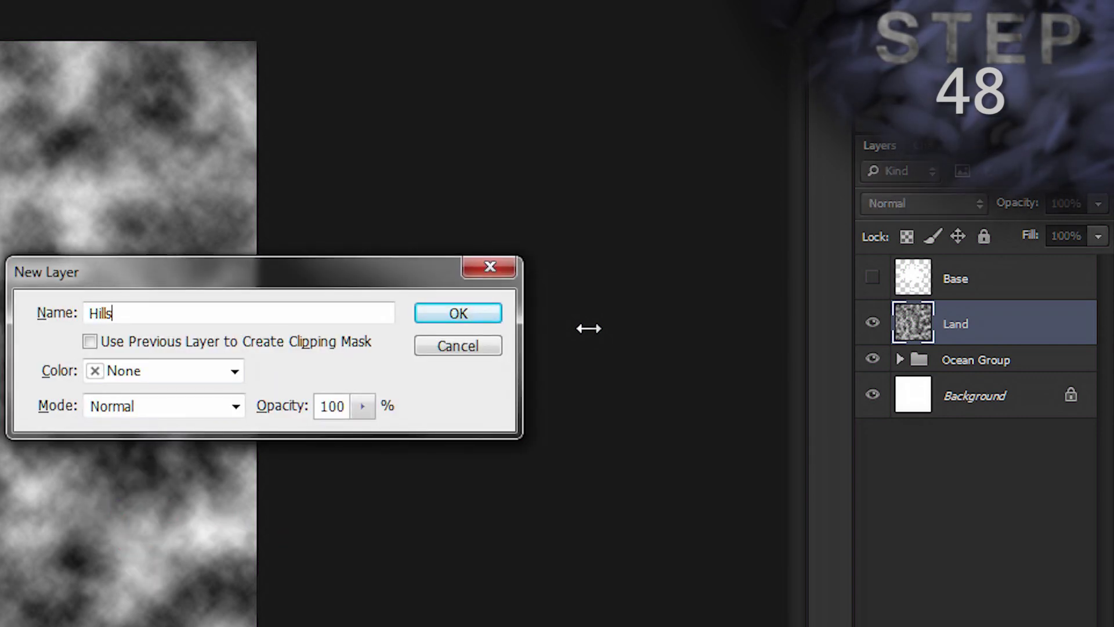
pyautogui.press('Return')
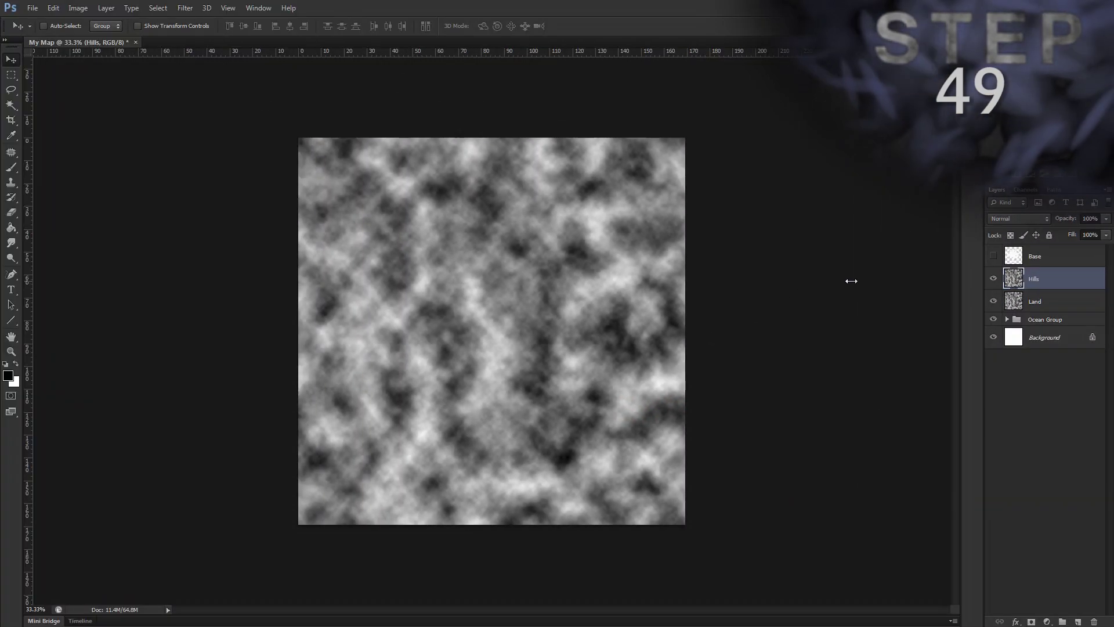
# - Render Difference Clouds on the Hills layer twice
pyautogui.click(185, 8)
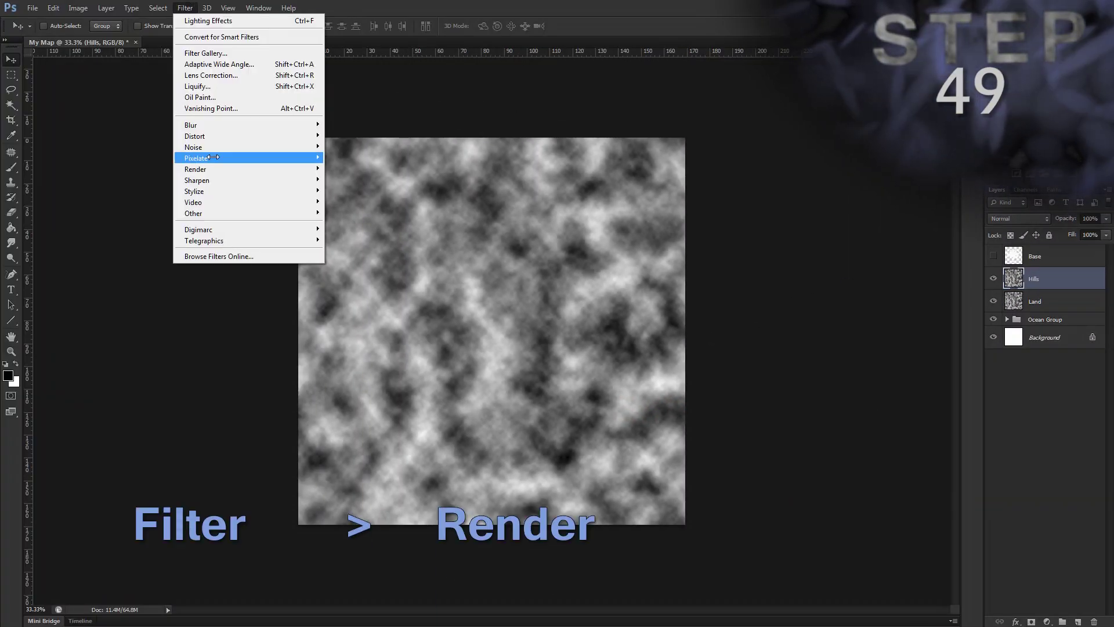
pyautogui.moveTo(308, 169)
pyautogui.click(339, 179)
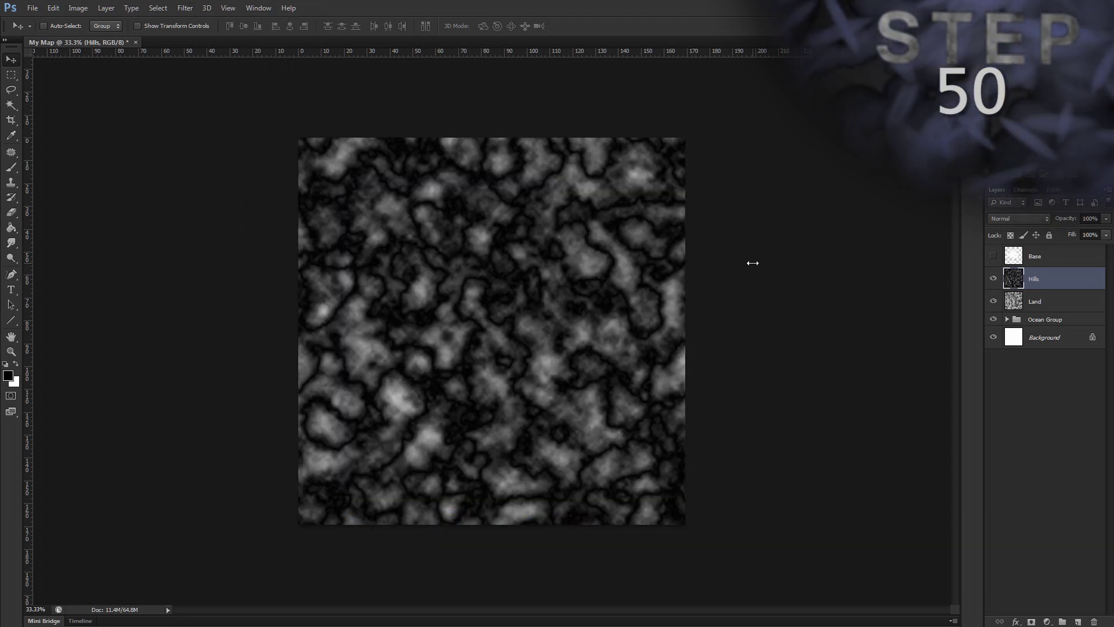
pyautogui.hotkey('ctrl', 'f')
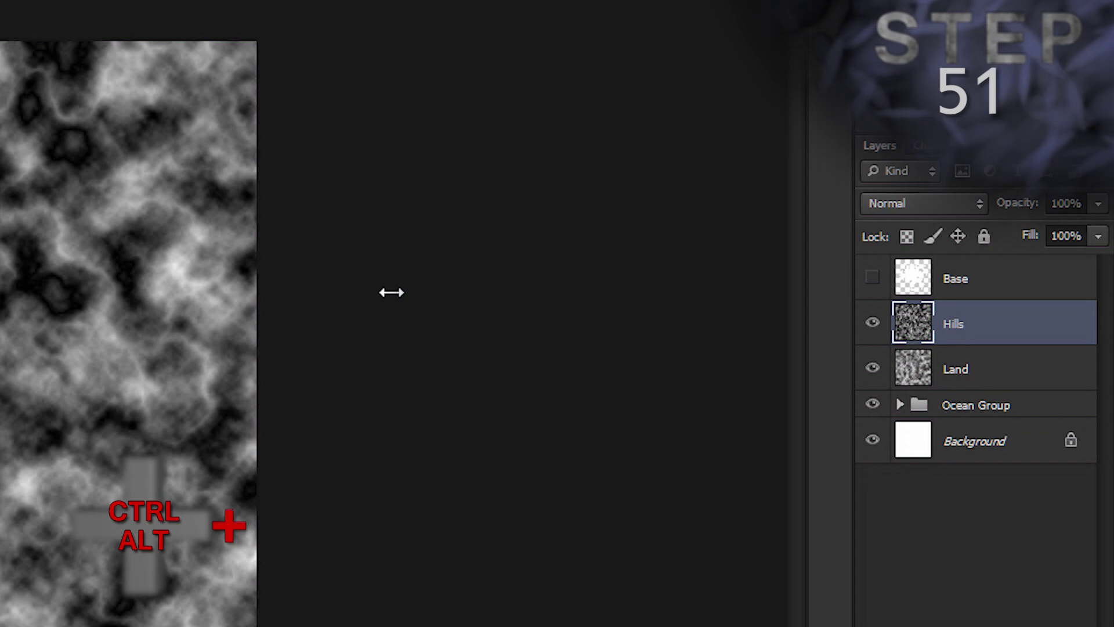
# - Duplicate Hills as a hidden 'Mountains' layer, then reselect Hills
pyautogui.hotkey('ctrl', 'alt', 'j')
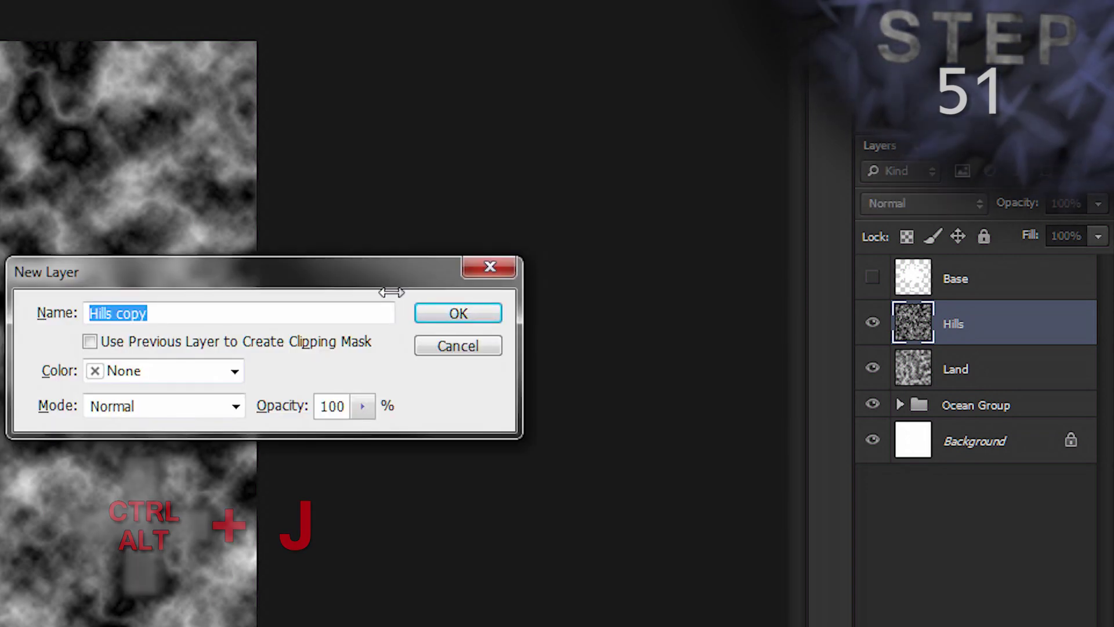
pyautogui.write('Mountains')
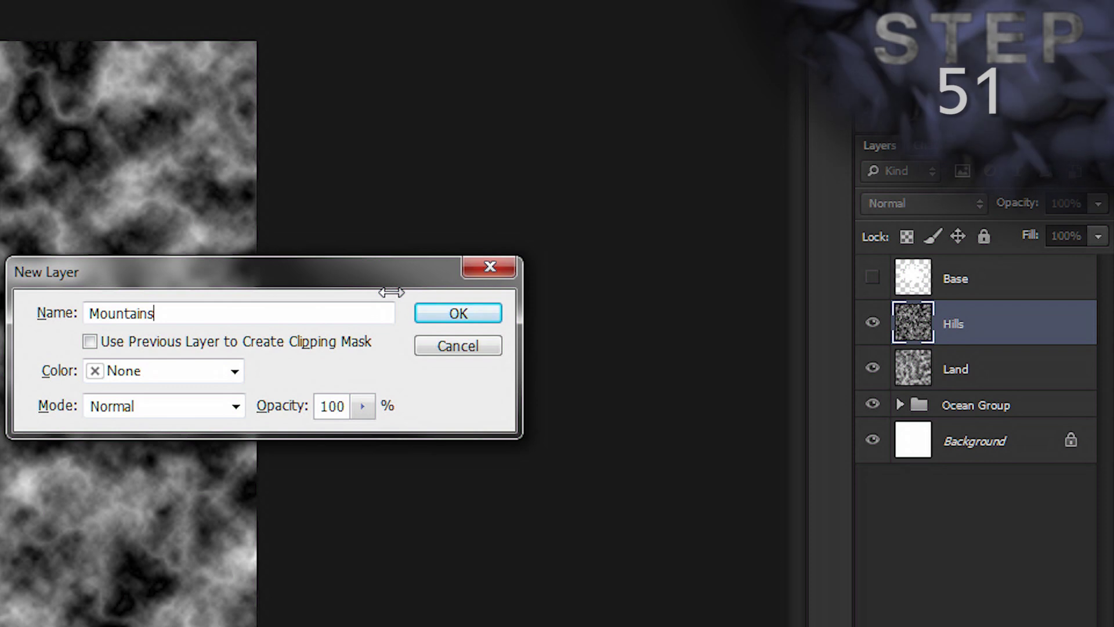
pyautogui.press('Return')
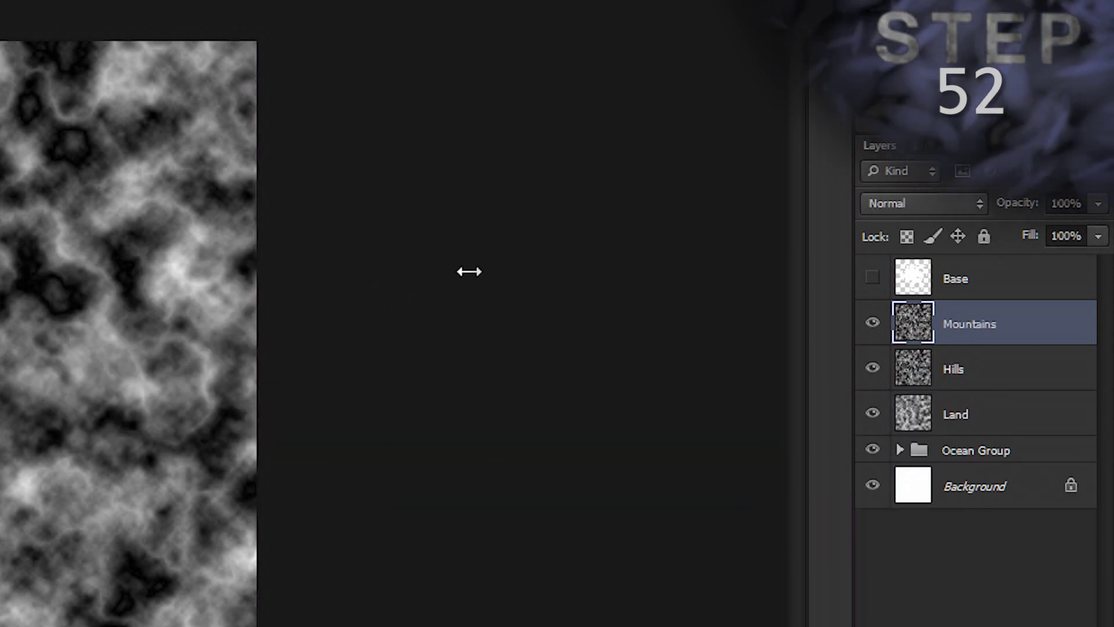
pyautogui.click(873, 321)
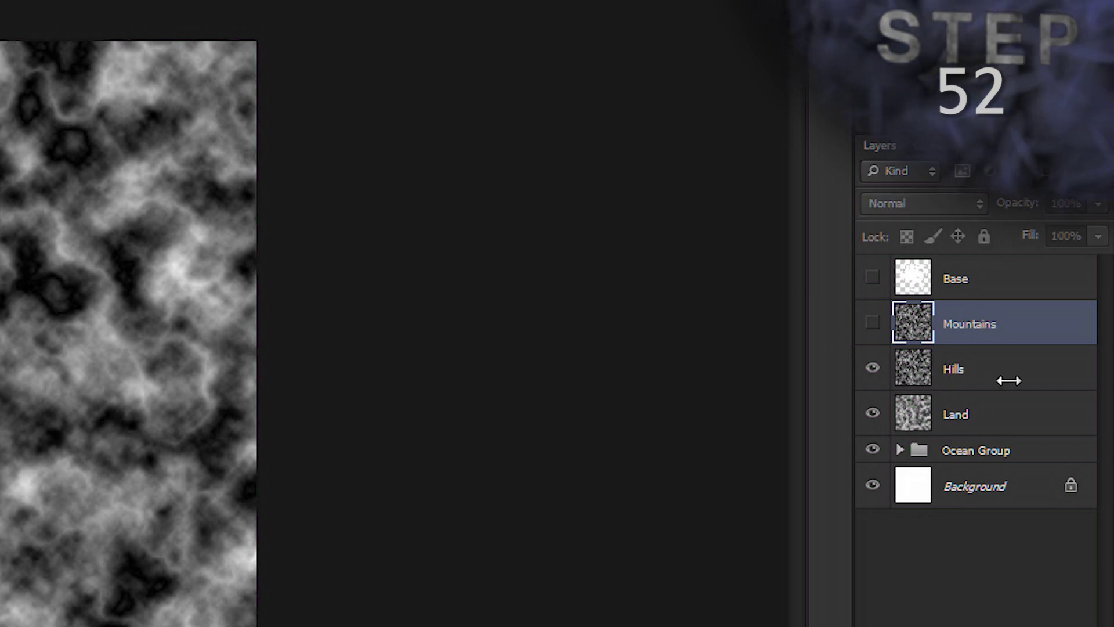
pyautogui.click(1031, 364)
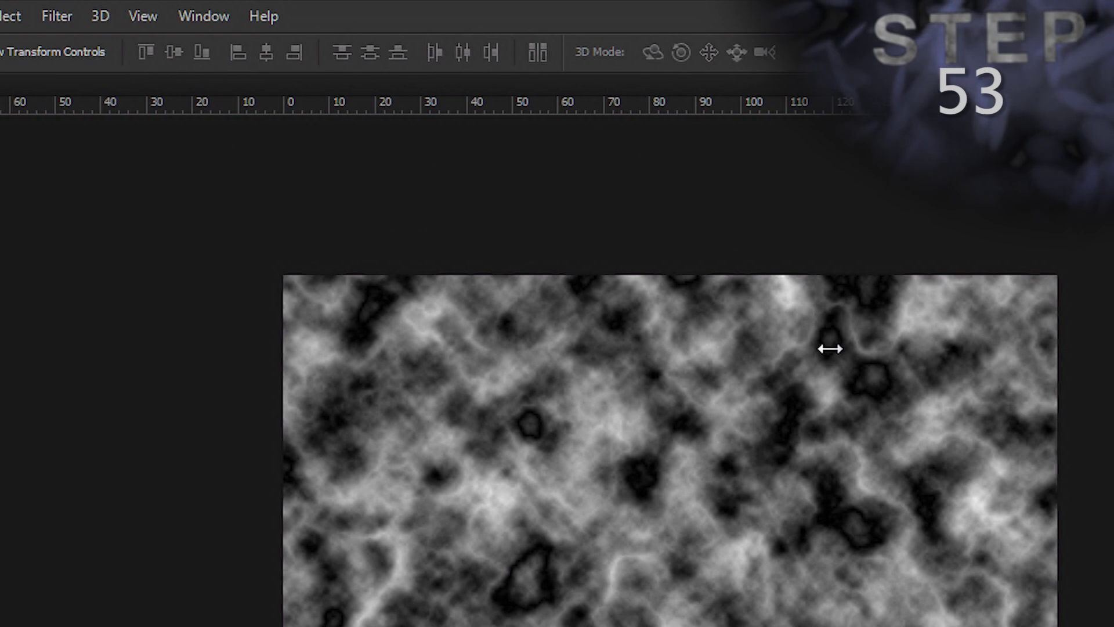
# - Add 5% Gaussian monochromatic noise to Hills, then zoom to 100% to inspect the grain
pyautogui.click(57, 16)
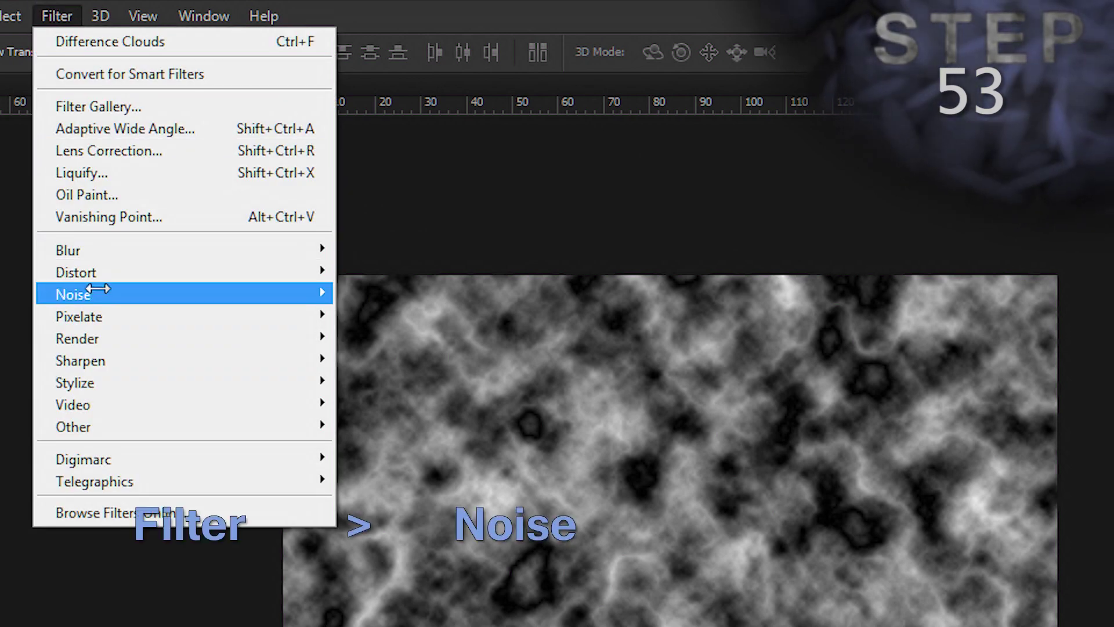
pyautogui.moveTo(294, 291)
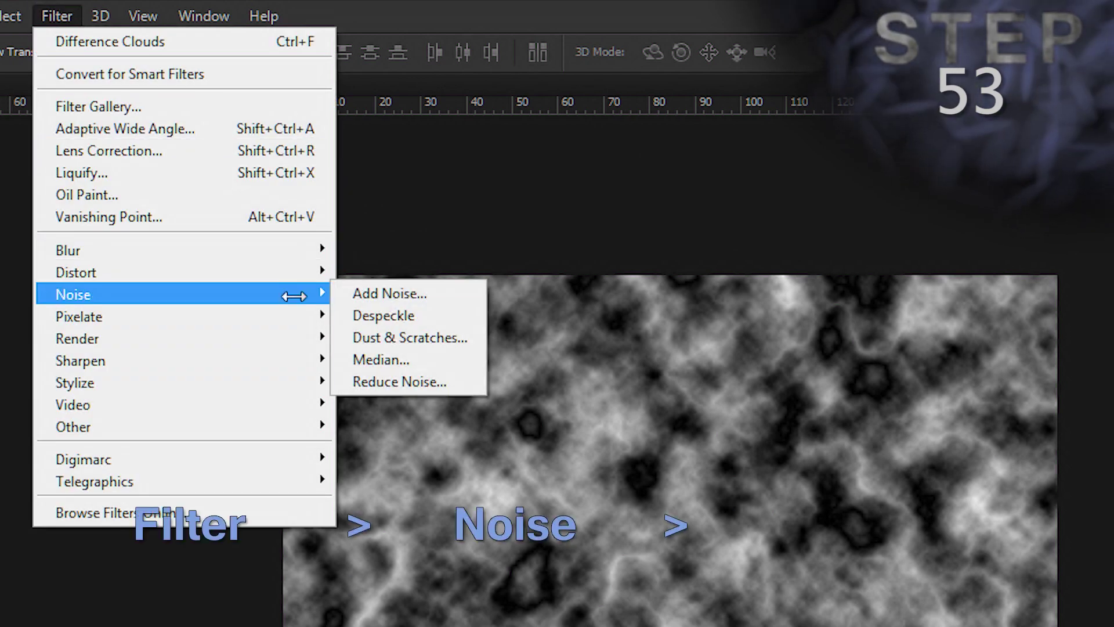
pyautogui.click(409, 293)
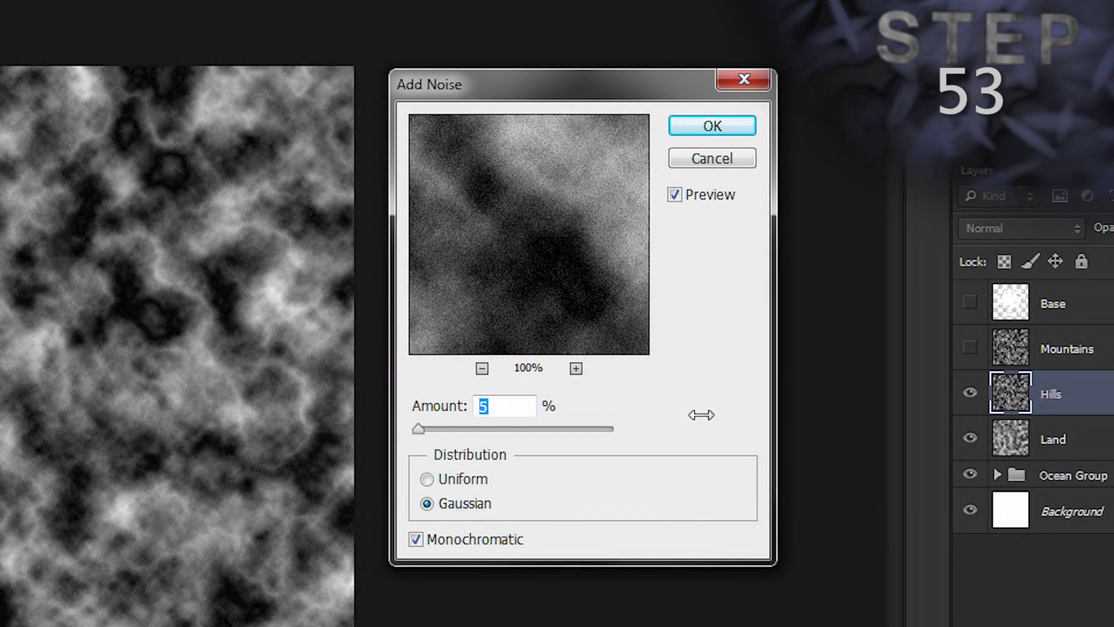
pyautogui.click(514, 415)
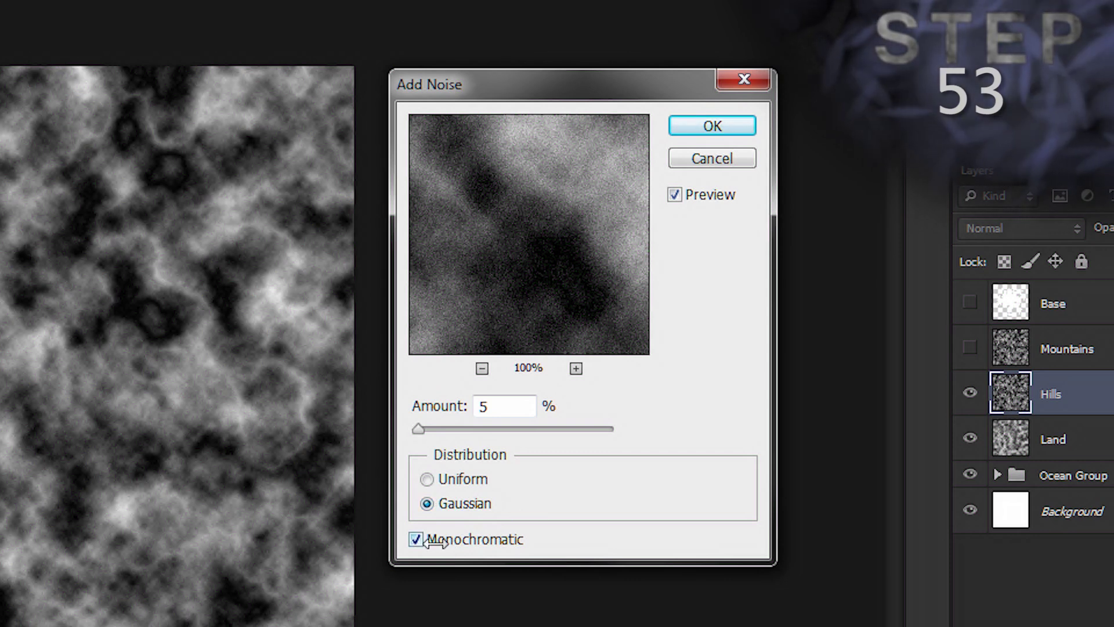
pyautogui.click(698, 137)
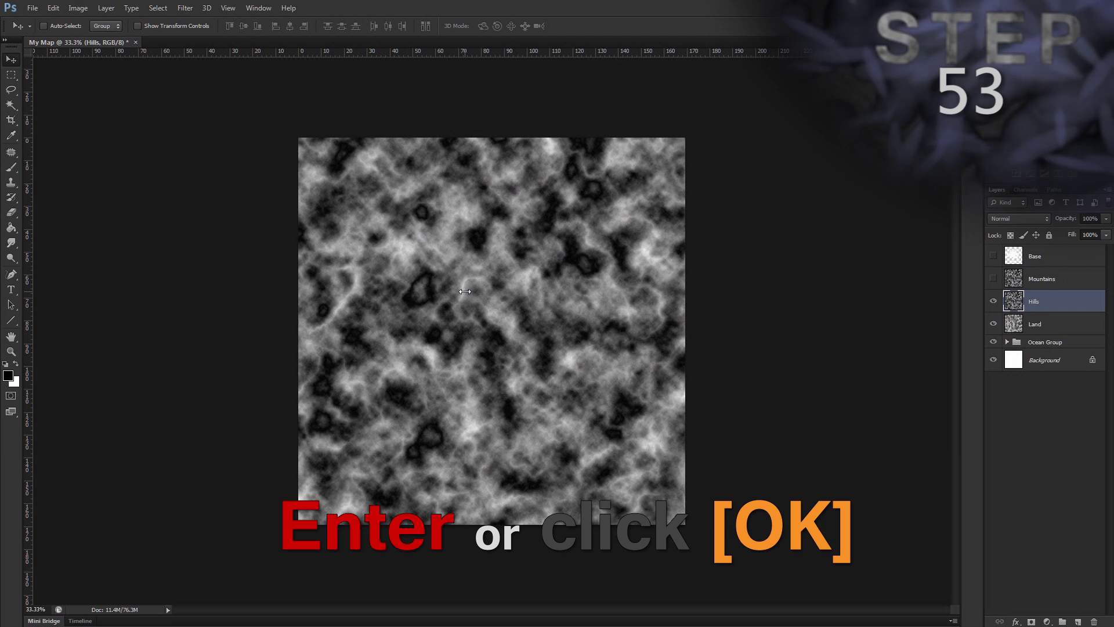
pyautogui.press('z')
pyautogui.click(463, 233)
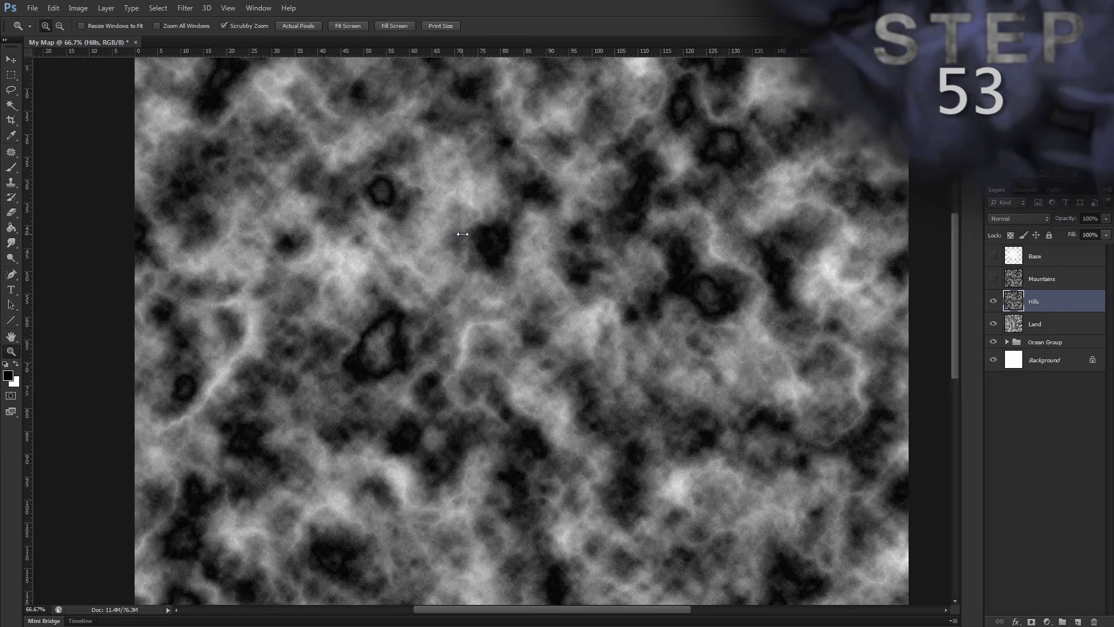
pyautogui.click(462, 233)
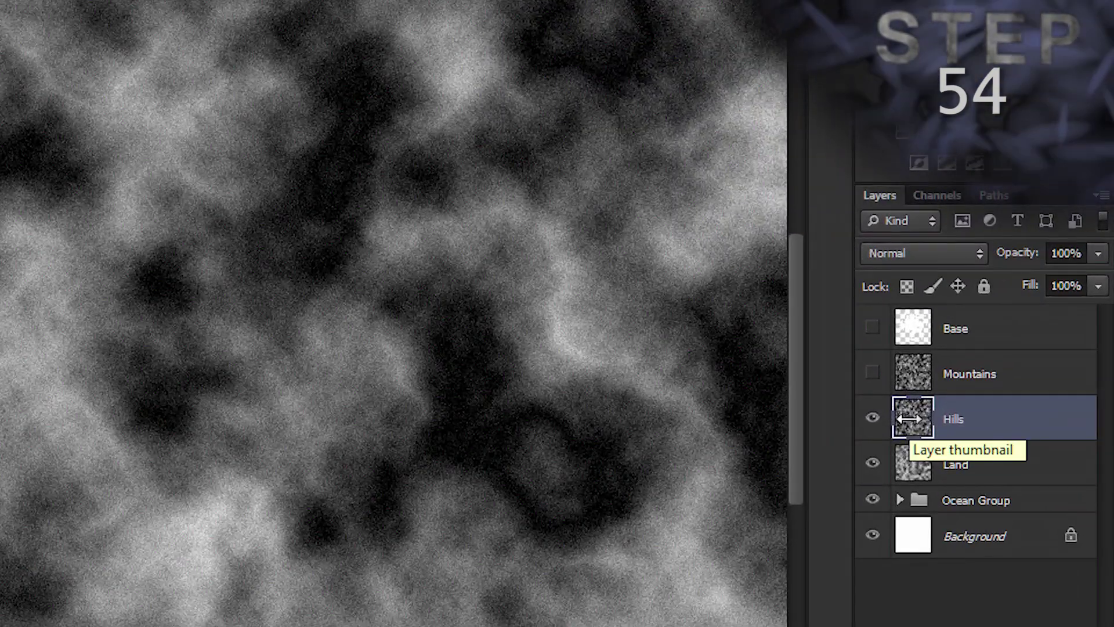
# - Show and select the Mountains layer above Hills, ready for the Move tool
pyautogui.click(872, 372)
pyautogui.click(1048, 374)
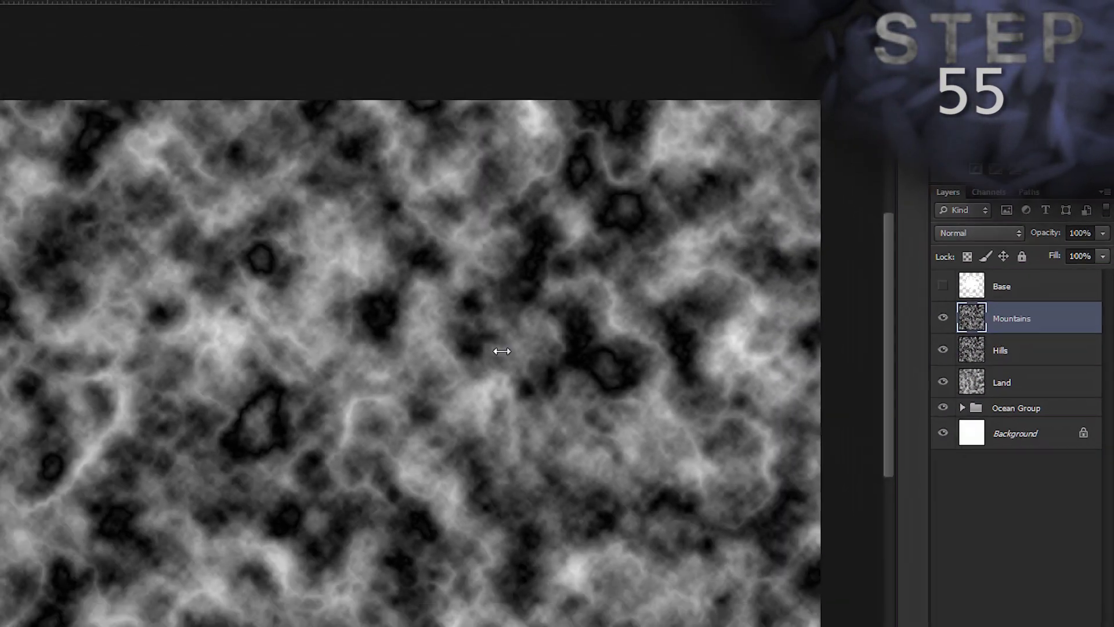
pyautogui.press('v')
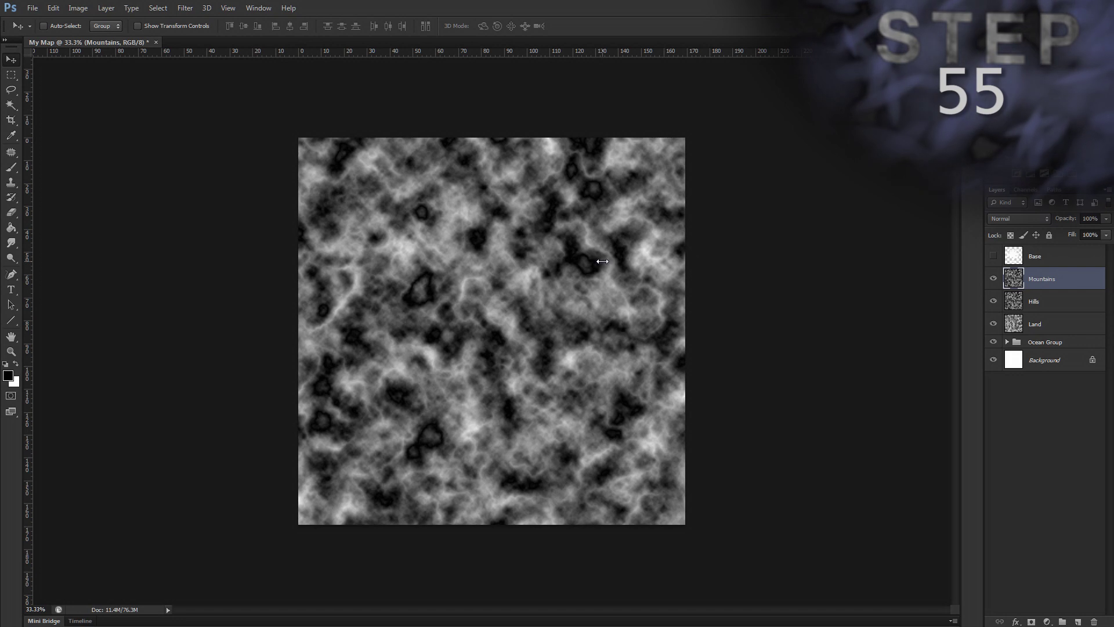